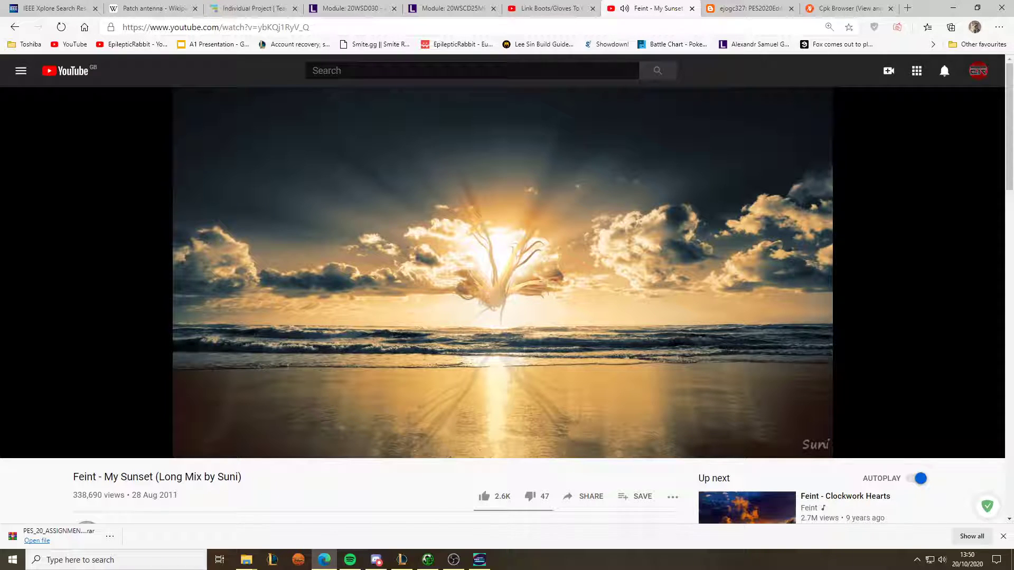
# View the PES 2020 Editor V0.11 blog post and the MEGA download page for version 0.11.3.
pyautogui.click(749, 8)
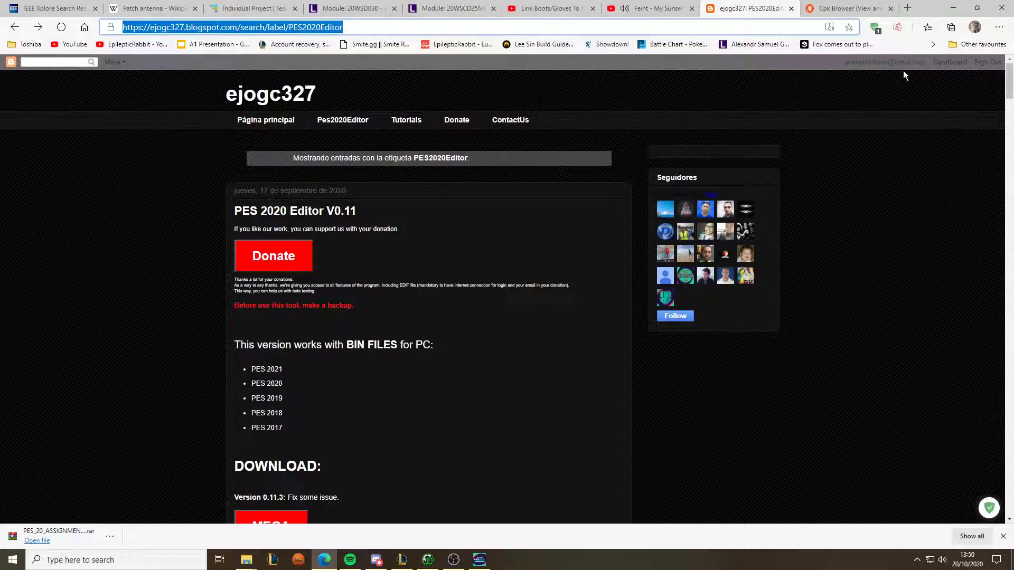
pyautogui.scroll(-4, 255, 288)
pyautogui.scroll(3, 387, 274)
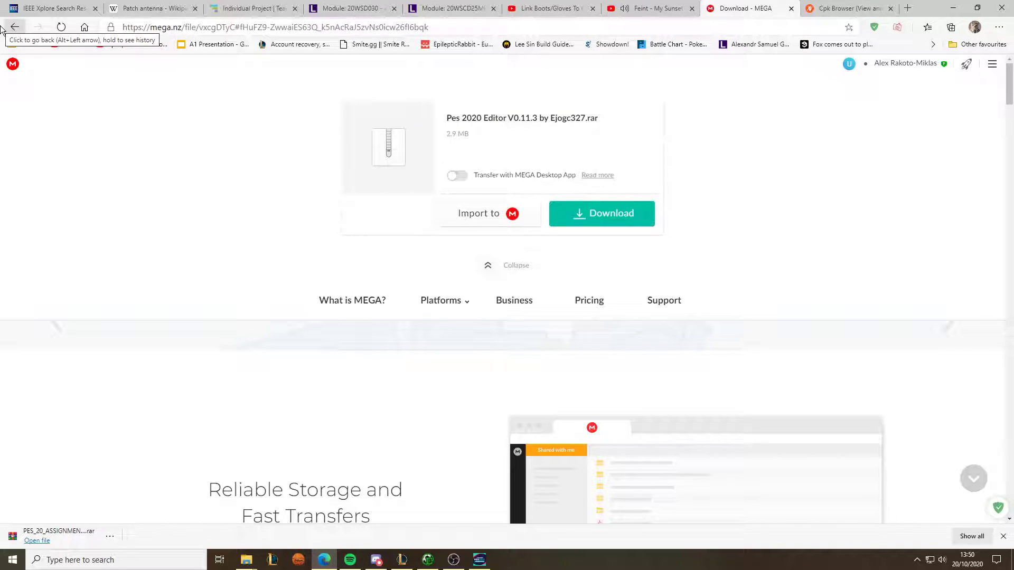
pyautogui.click(11, 28)
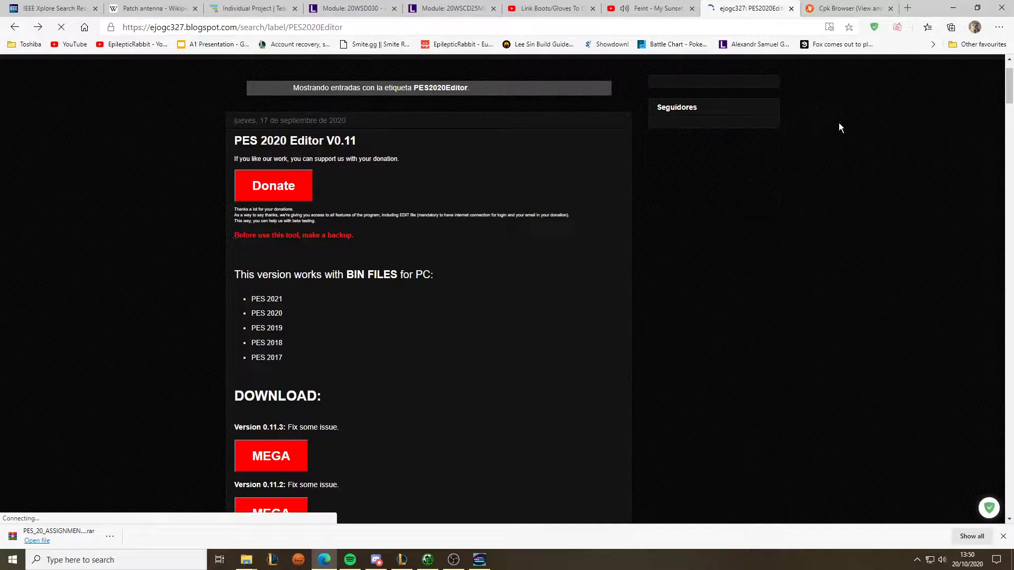
# View the CPK Browser (View and Extract Files) mod page with its description and download details.
pyautogui.hotkey('ctrl', 'Tab')
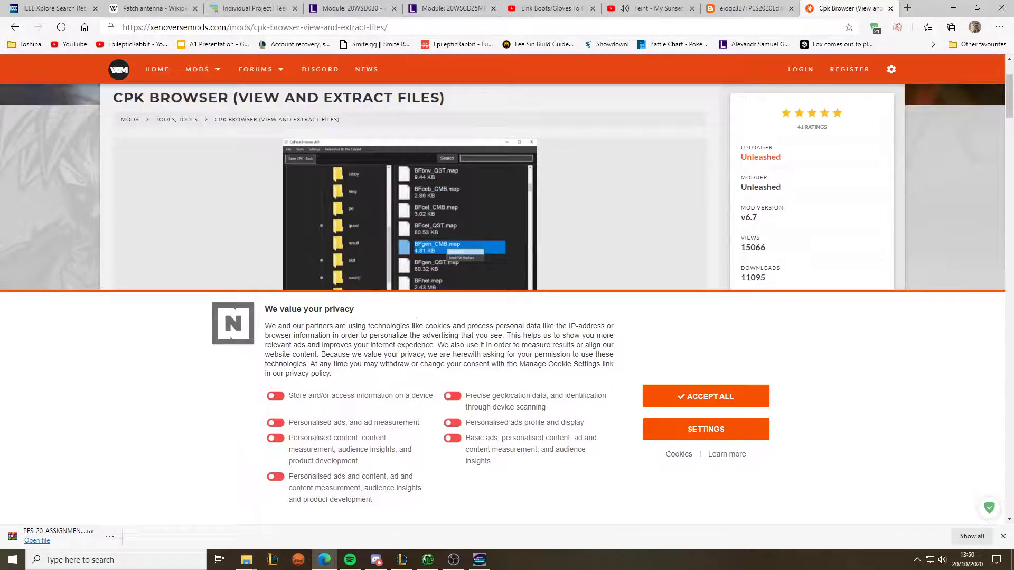
pyautogui.scroll(-2, 415, 321)
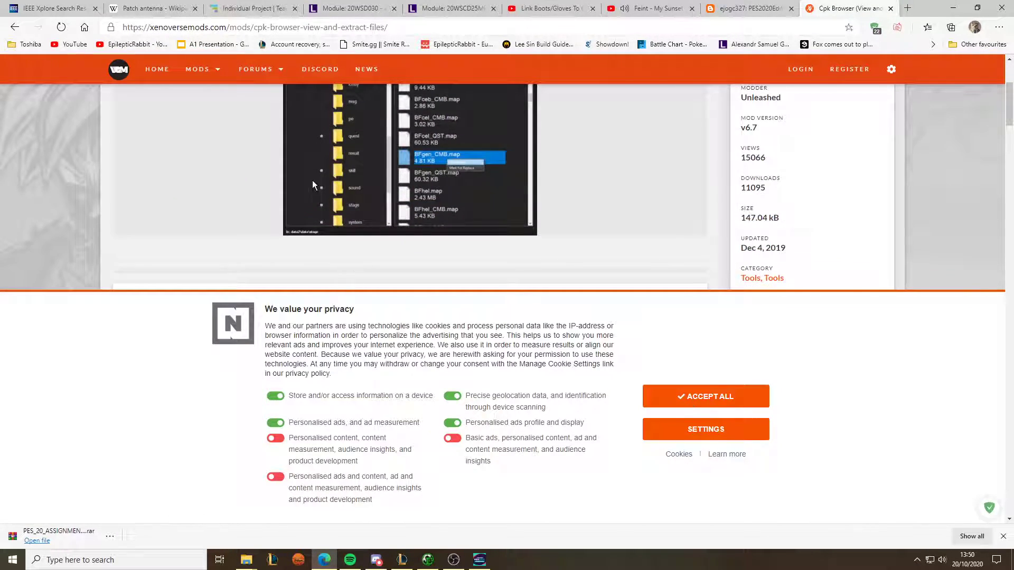
pyautogui.scroll(2, 312, 190)
pyautogui.scroll(2, 391, 332)
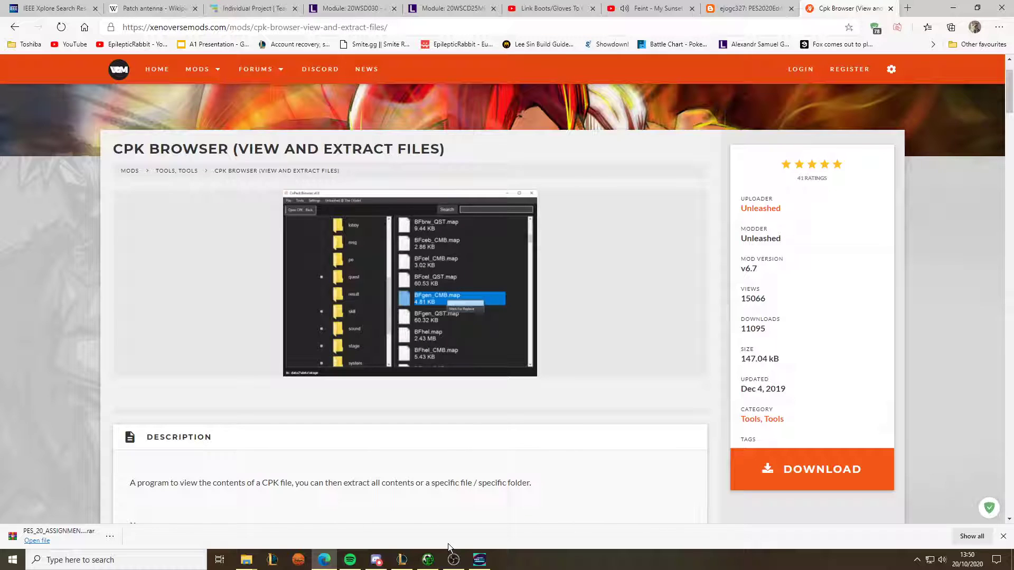
# Bring up the running PES 2020 Editor and close it.
pyautogui.click(438, 564)
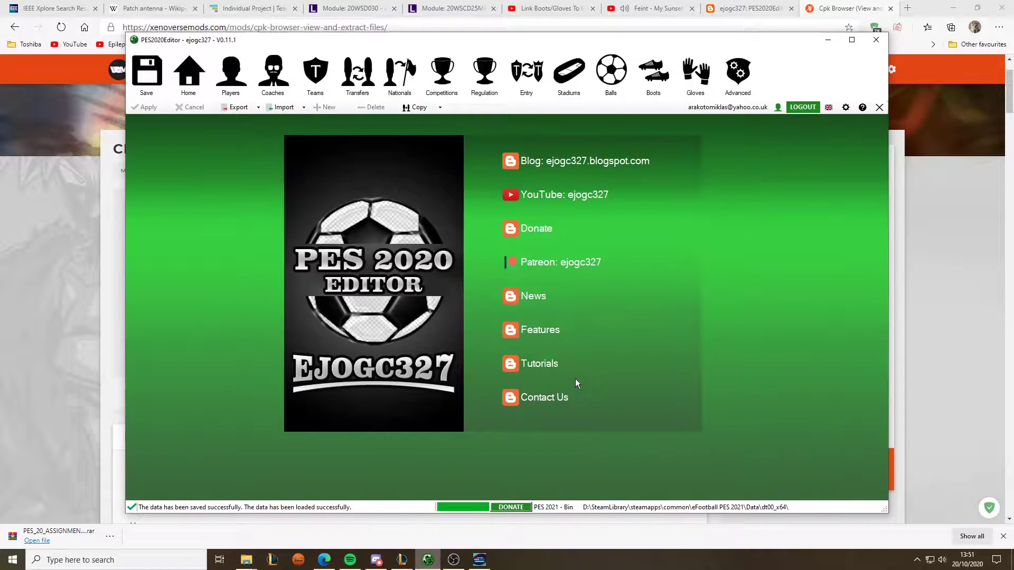
pyautogui.click(876, 39)
pyautogui.click(492, 318)
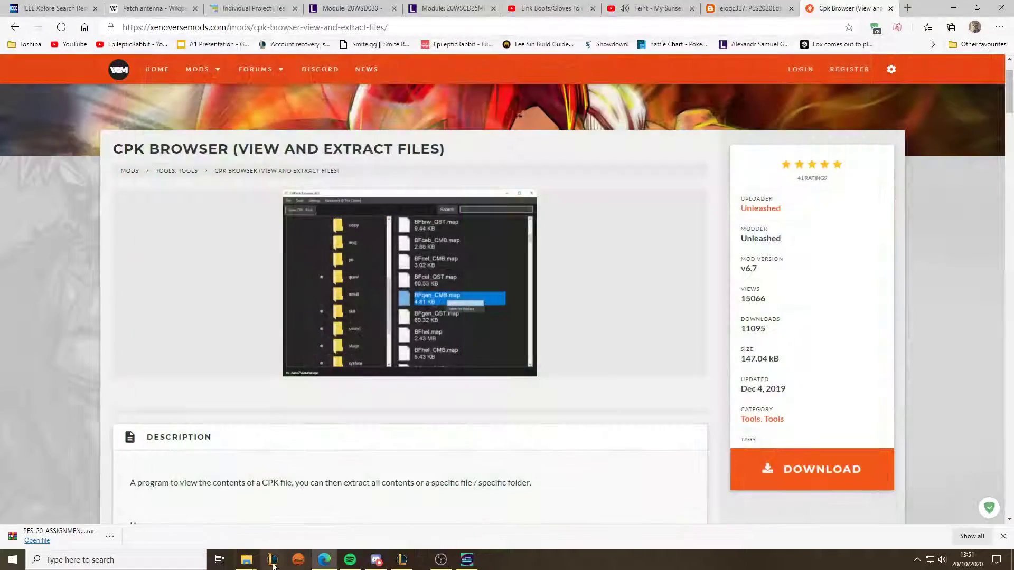
# Switch to File Explorer and launch PES2020Editor.exe from the Pes 2020 Editor V0.11.2 folder in Tools.
pyautogui.moveTo(246, 560)
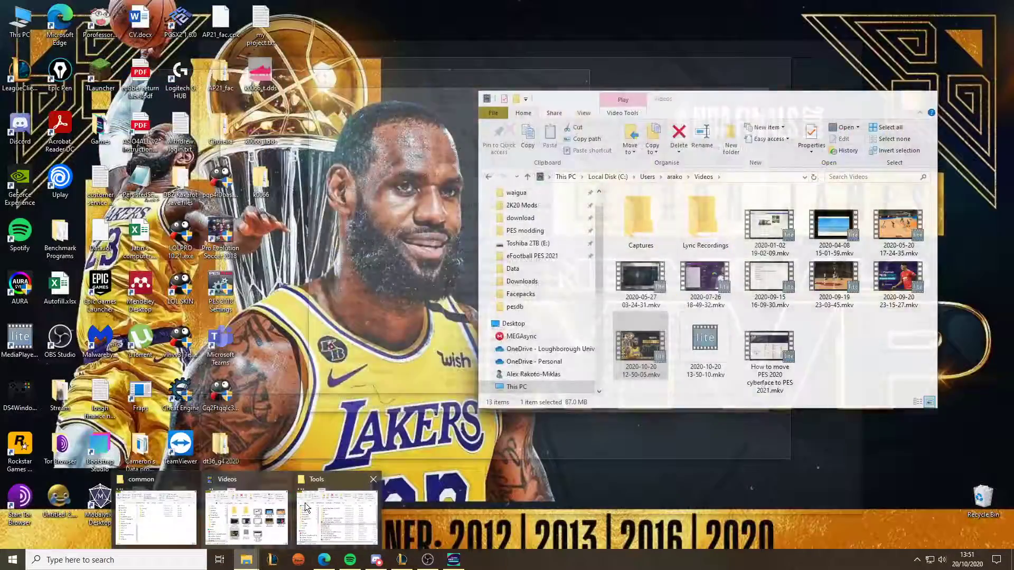
pyautogui.click(311, 504)
pyautogui.doubleClick(498, 271)
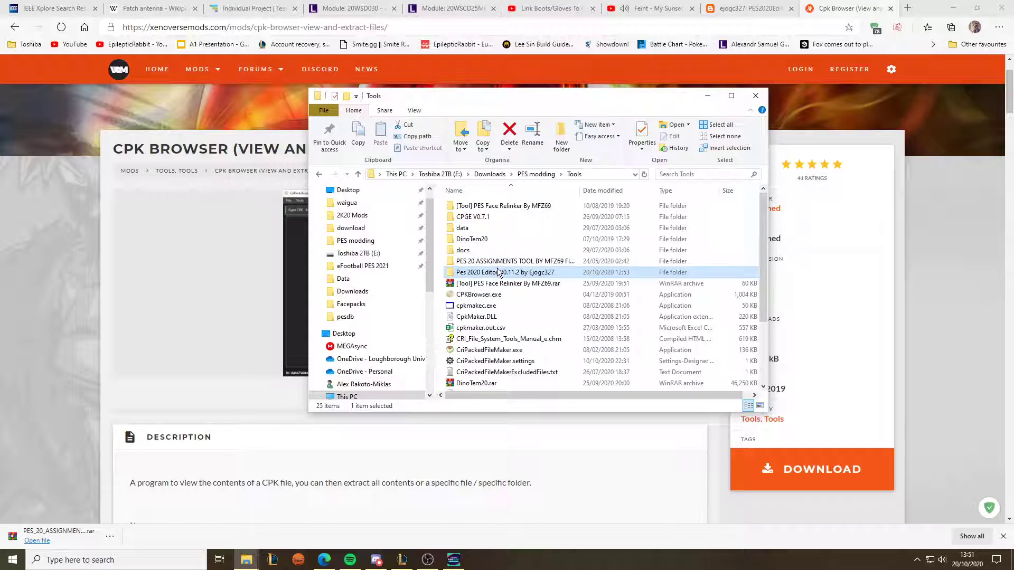
pyautogui.doubleClick(486, 364)
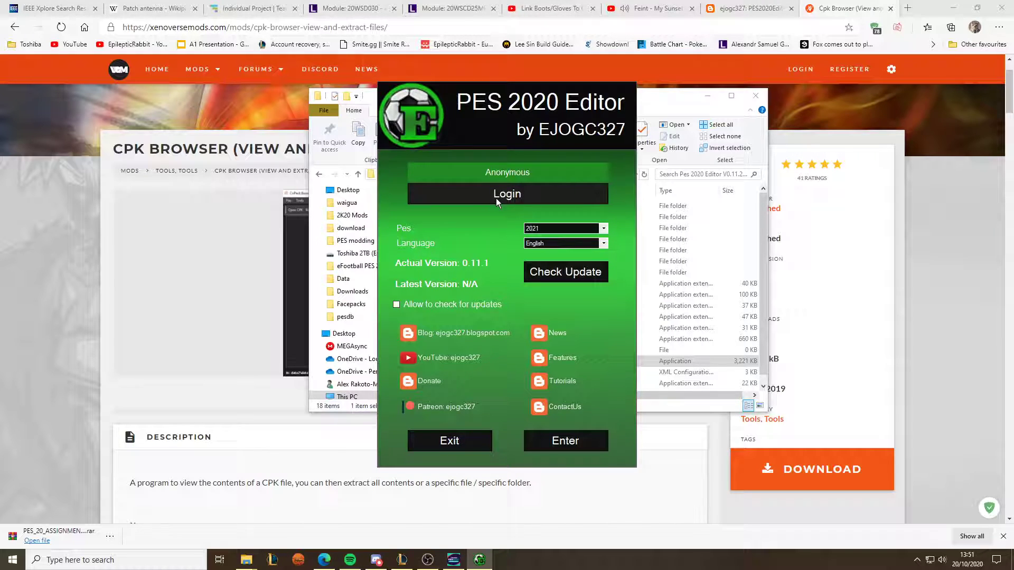
# Log in to PES 2020 Editor with the remembered account and enter the editor for PES 2021 in English.
pyautogui.click(495, 198)
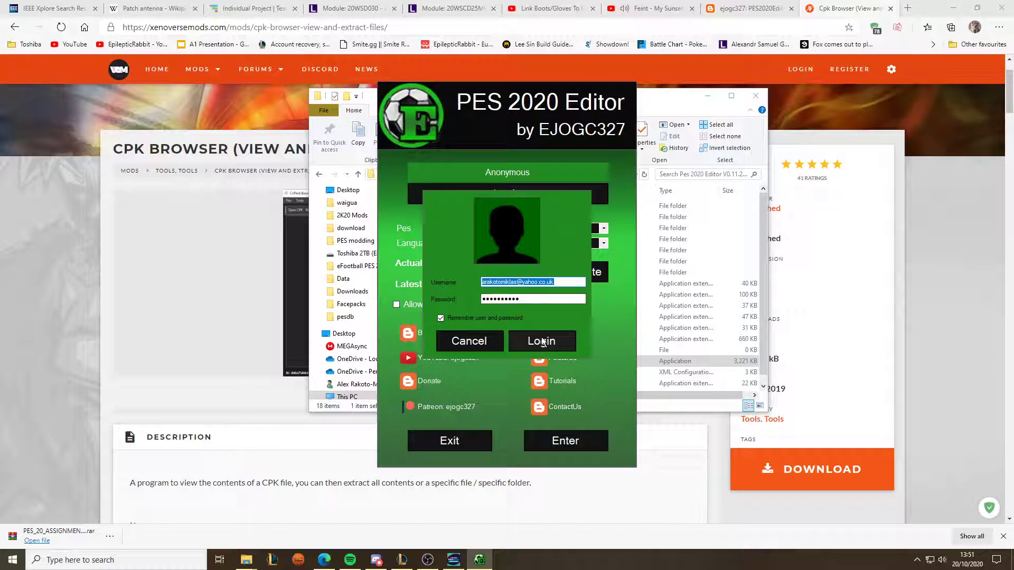
pyautogui.press('Return')
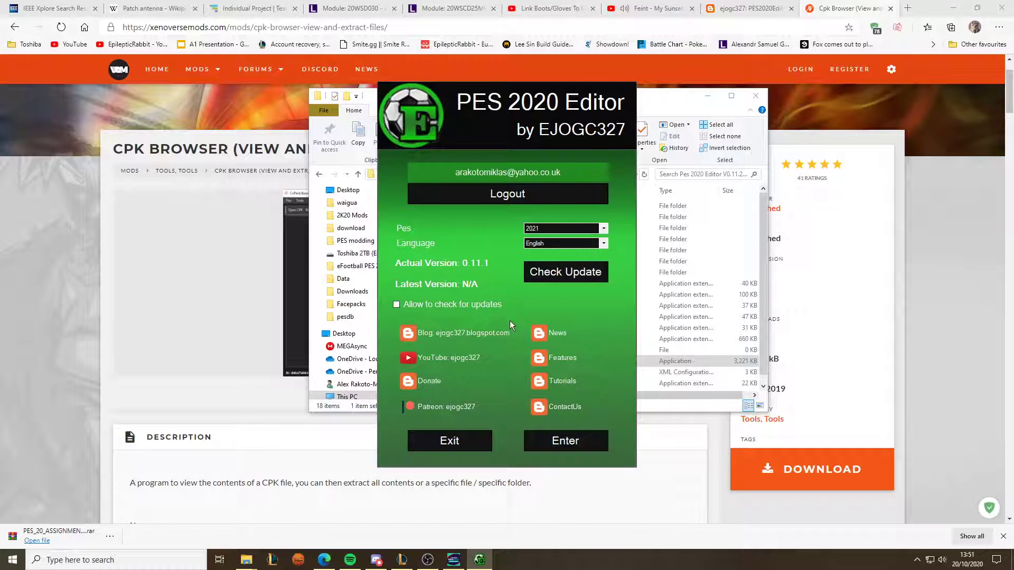
pyautogui.click(564, 440)
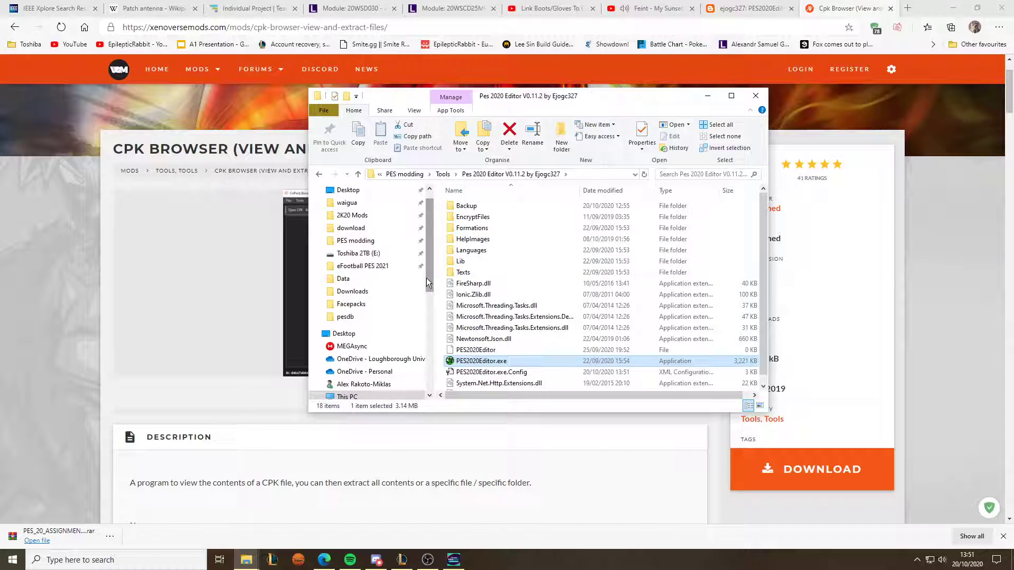
pyautogui.doubleClick(482, 360)
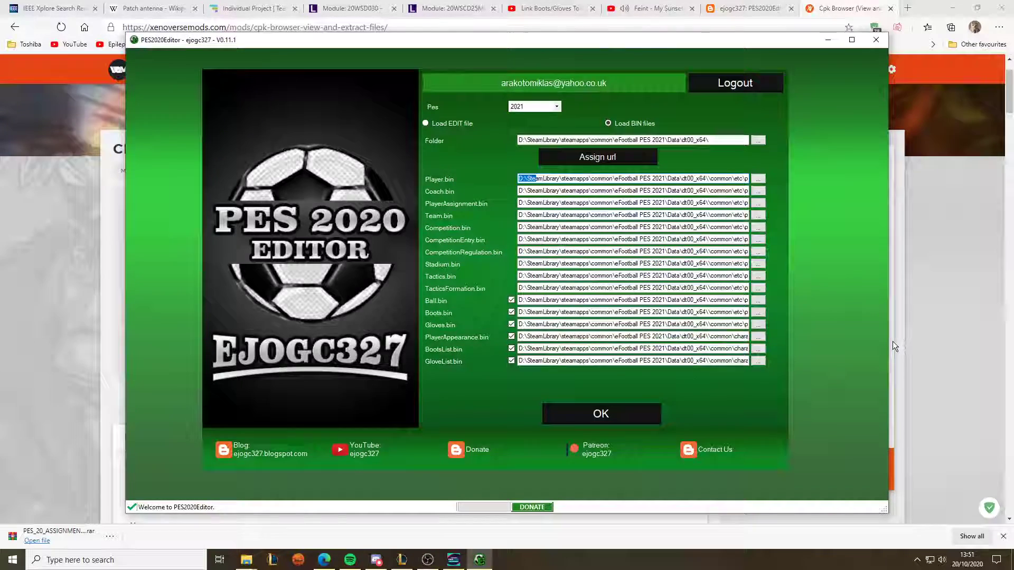
# Switch to File Explorer, go to the eFootball PES 2021 Data folder and select dt00_x64.cpk.
pyautogui.click(893, 345)
pyautogui.moveTo(246, 560)
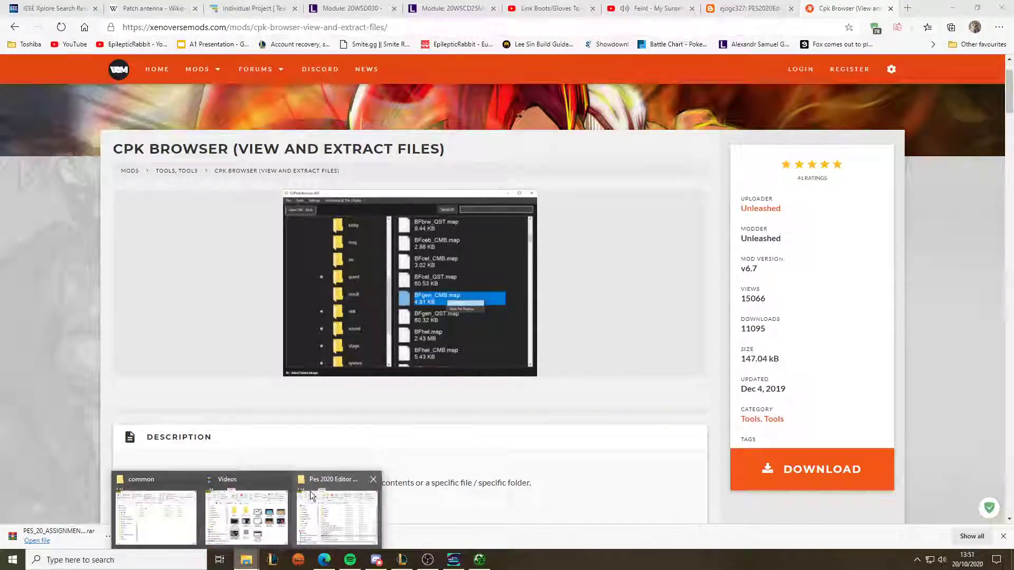
pyautogui.moveTo(246, 504)
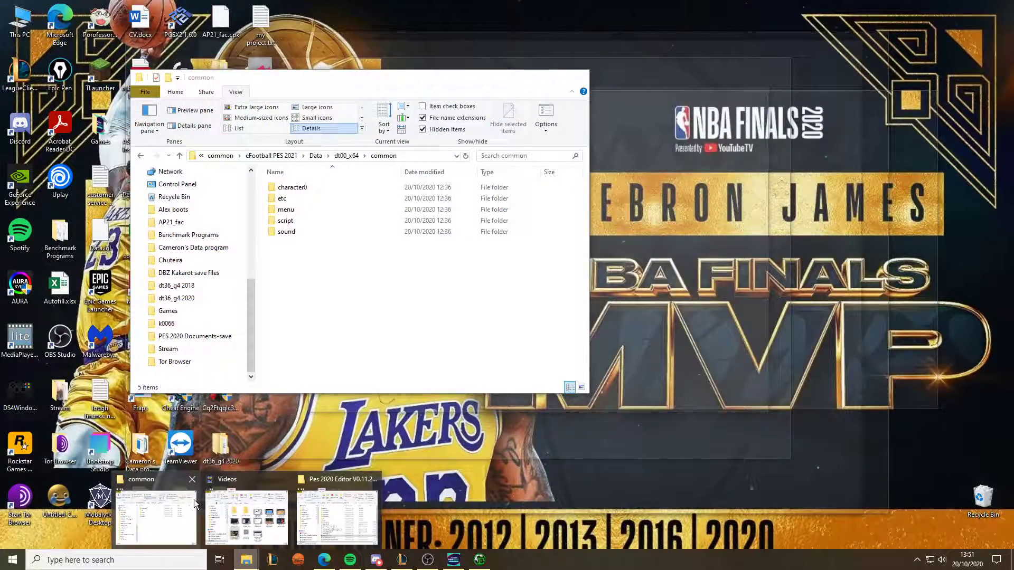
pyautogui.click(195, 504)
pyautogui.click(272, 156)
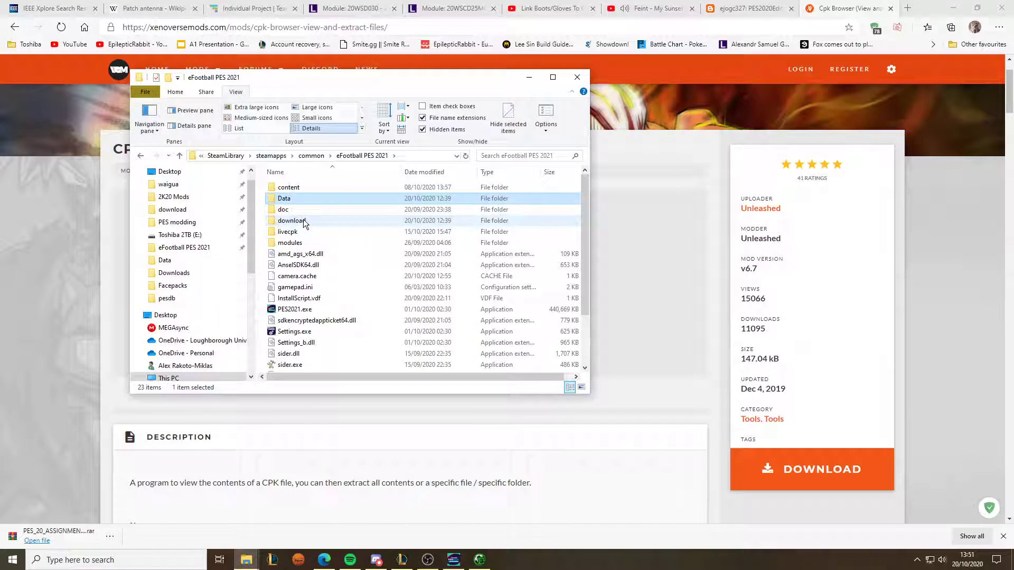
pyautogui.doubleClick(287, 200)
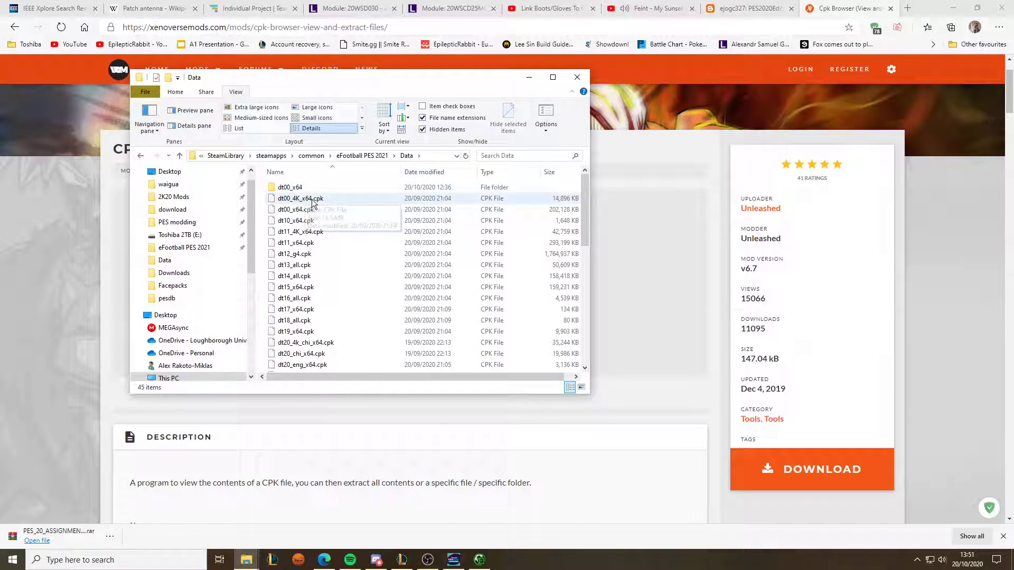
pyautogui.click(295, 211)
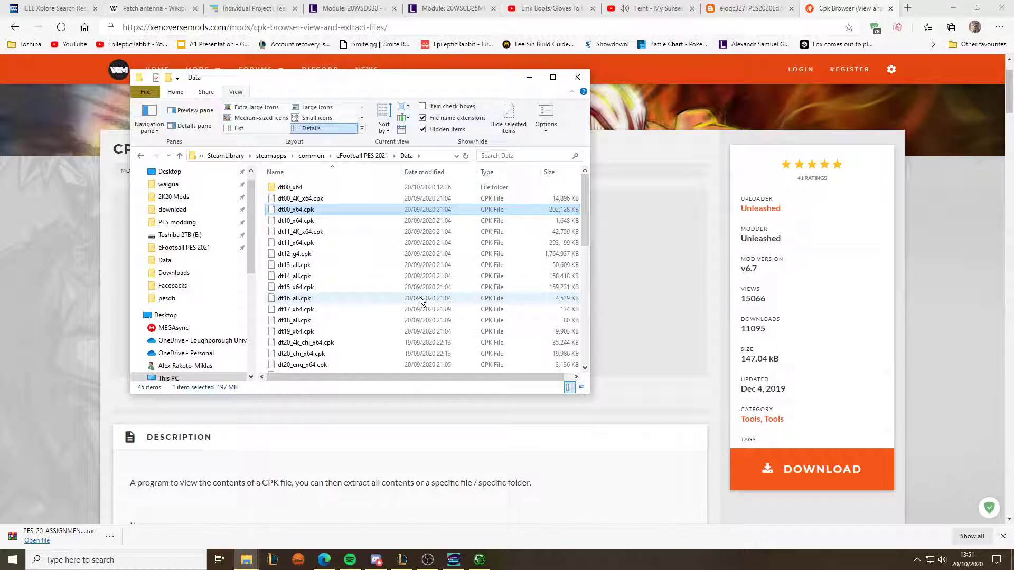
# Launch CPKBrowser.exe from the PES modding Tools folder and place its window beside the Data folder.
pyautogui.click(479, 561)
pyautogui.click(479, 561)
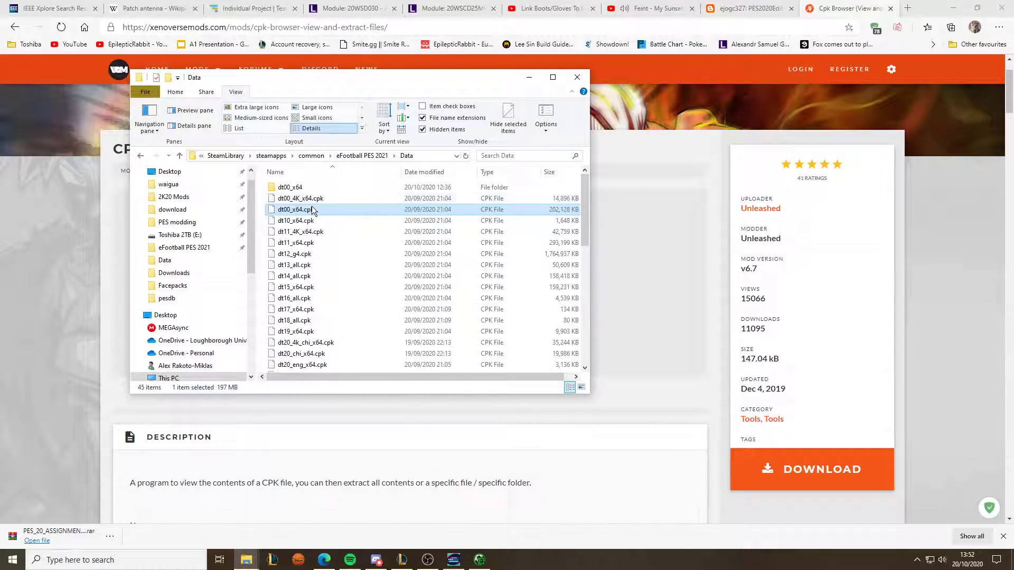
pyautogui.click(248, 559)
pyautogui.moveTo(165, 500)
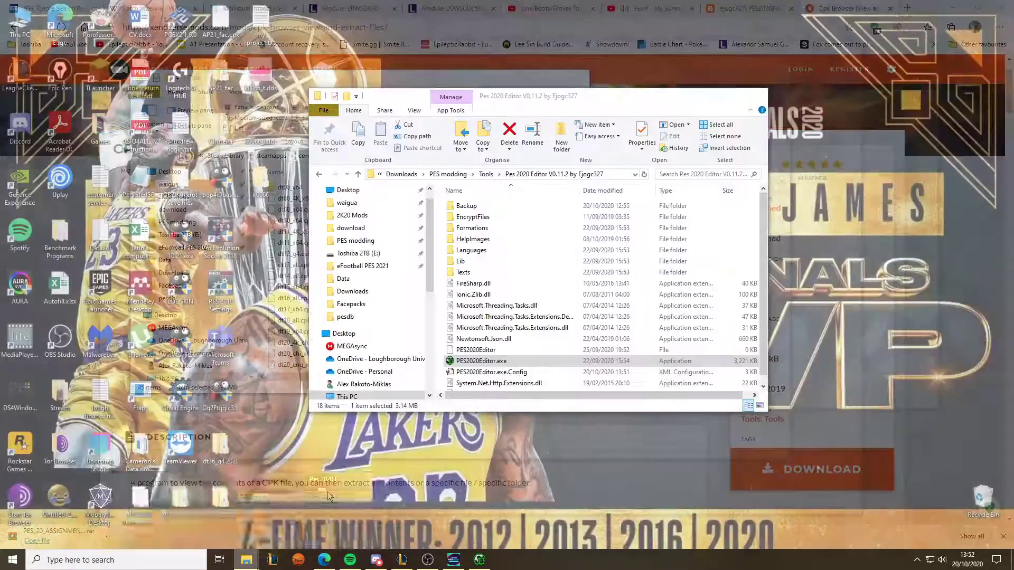
pyautogui.click(328, 493)
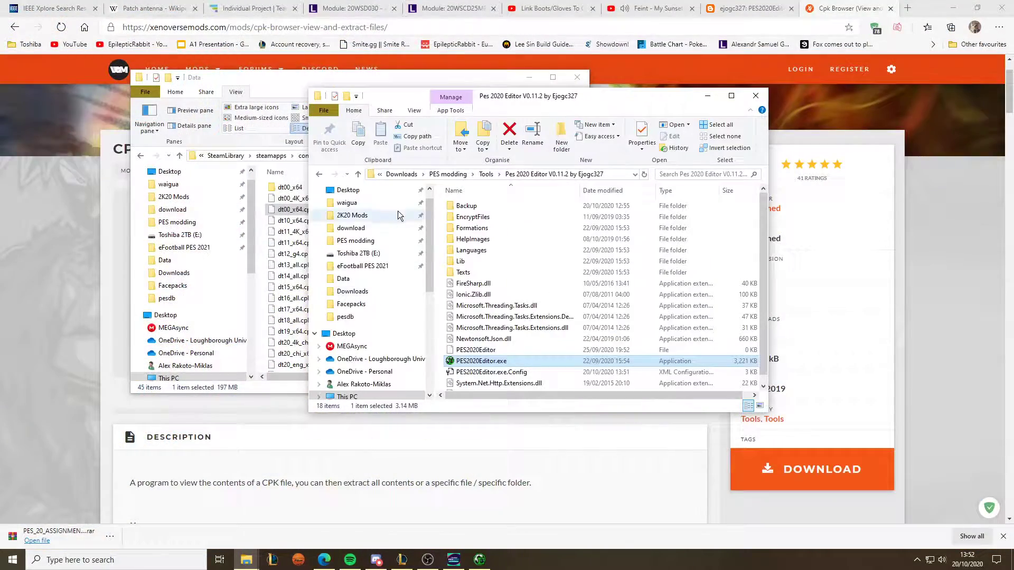
pyautogui.click(486, 174)
pyautogui.doubleClick(489, 295)
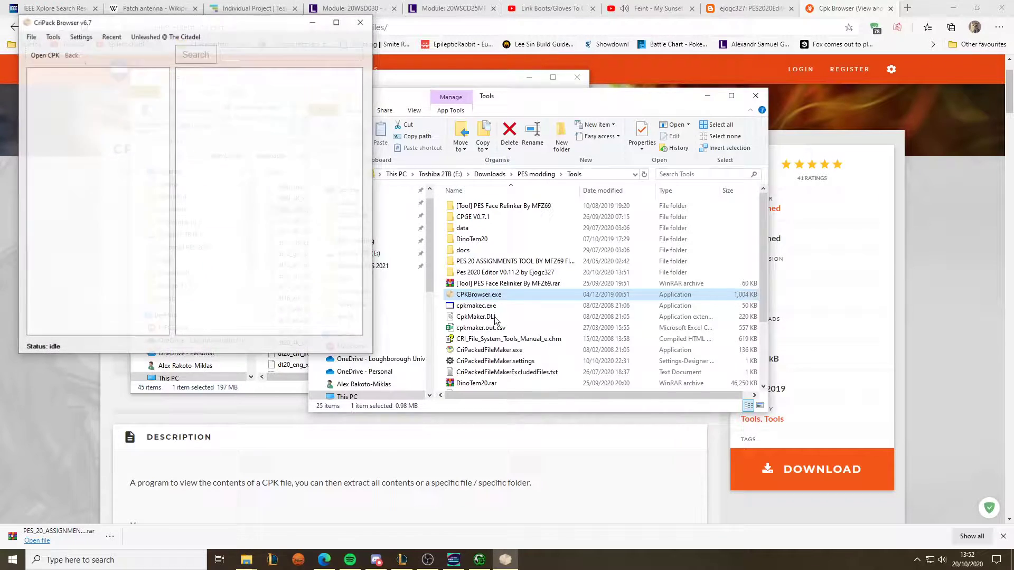
pyautogui.moveTo(179, 22); pyautogui.dragTo(606, 112)
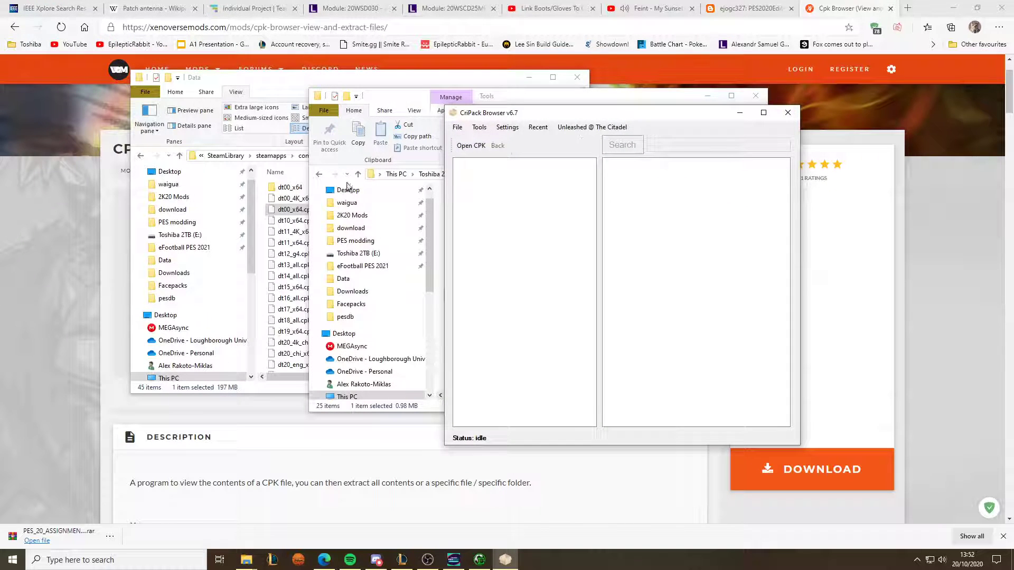
# Load dt00_x64.cpk from the Data folder into CriPack Browser and extract all of its contents.
pyautogui.click(293, 209)
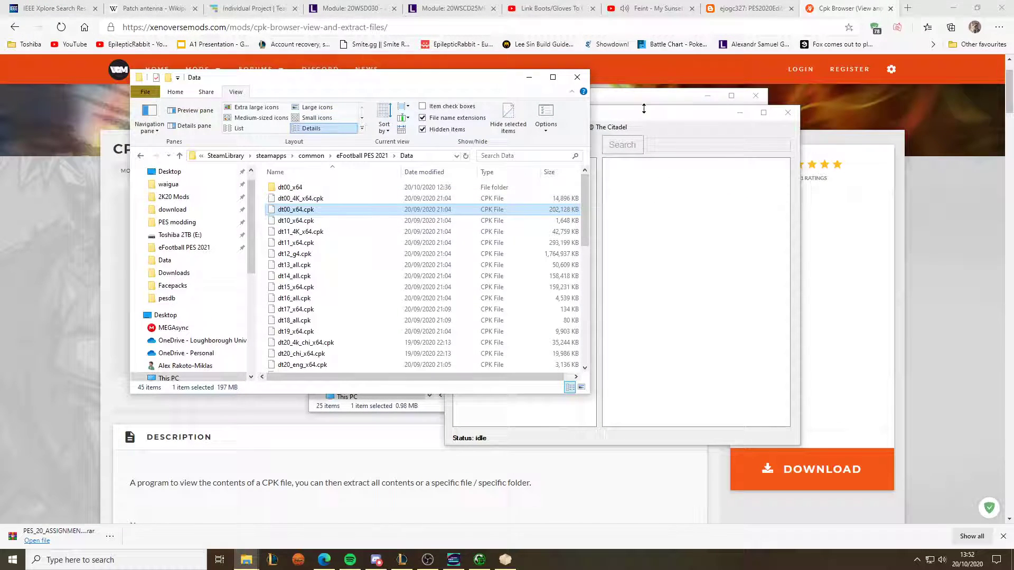
pyautogui.moveTo(654, 109); pyautogui.dragTo(654, 113)
pyautogui.moveTo(296, 209); pyautogui.dragTo(493, 210)
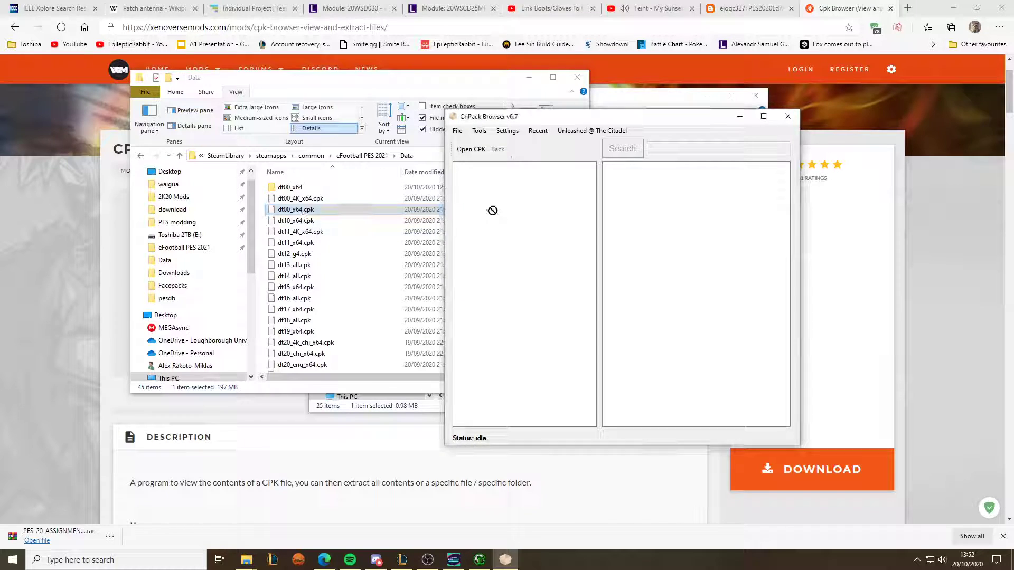
pyautogui.click(474, 136)
pyautogui.click(483, 143)
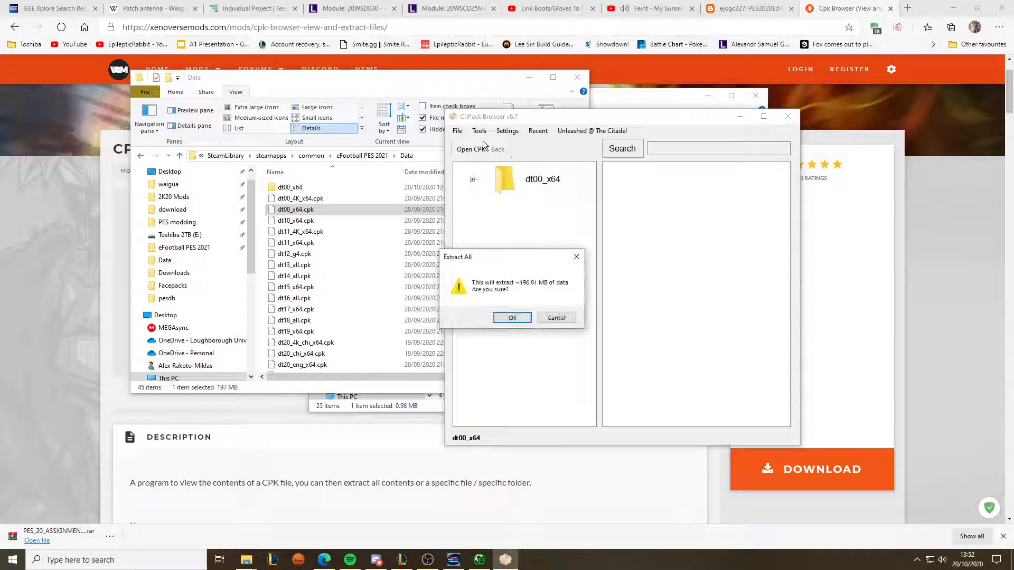
pyautogui.click(512, 318)
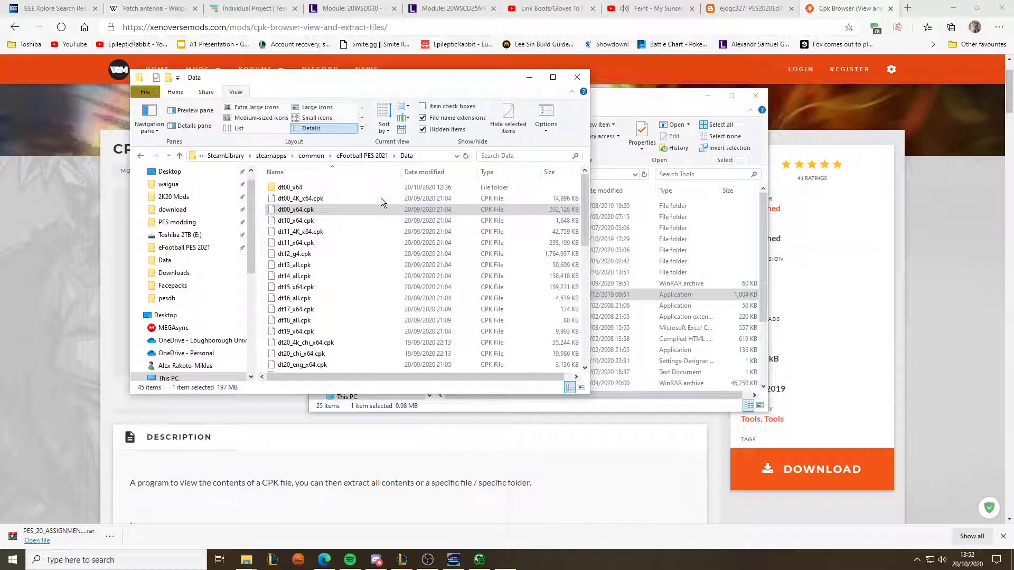
# In File Explorer, open the etc folder inside dt00_x64\common in the game's Data folder.
pyautogui.doubleClick(337, 188)
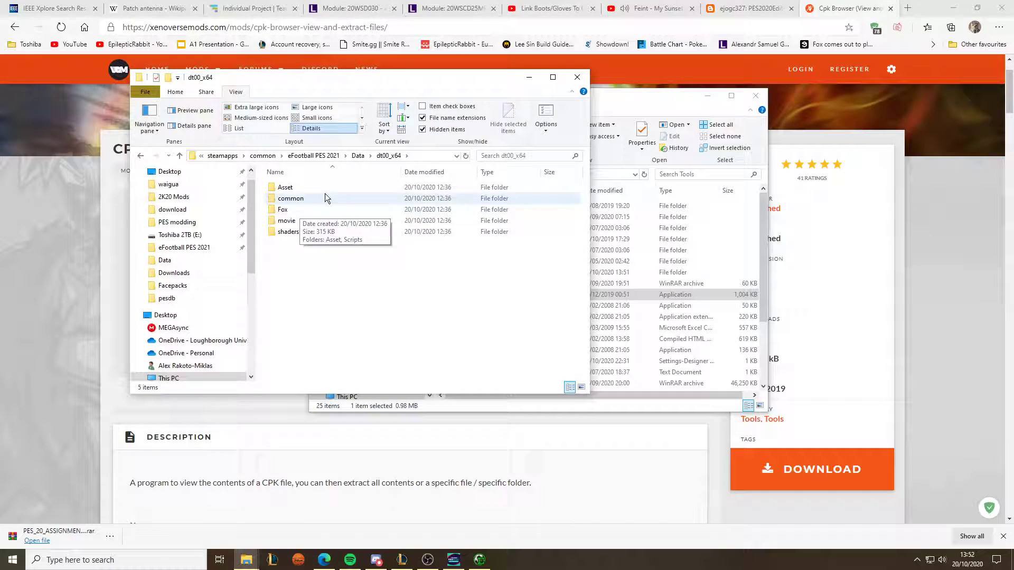
pyautogui.doubleClick(290, 198)
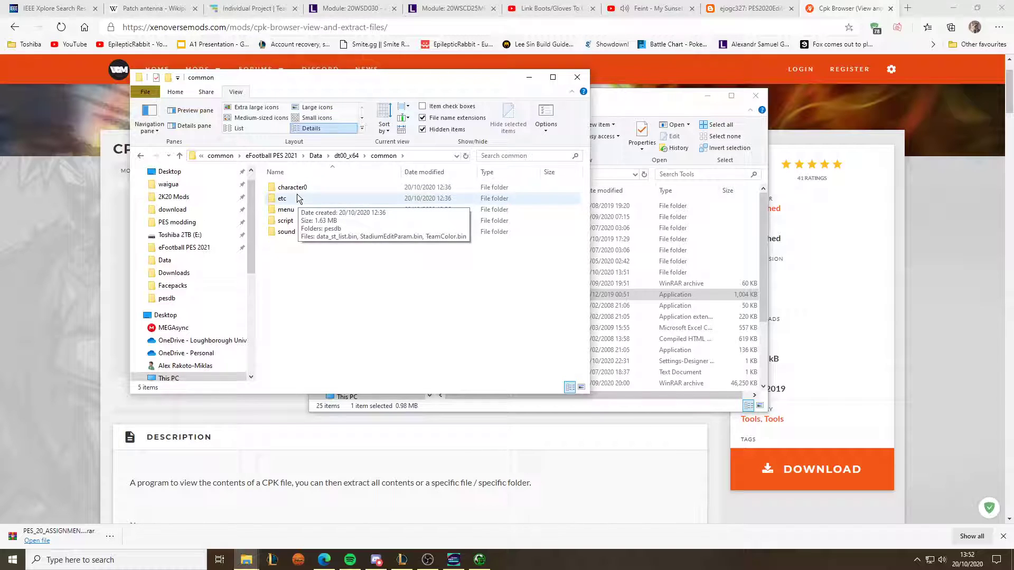
pyautogui.doubleClick(297, 198)
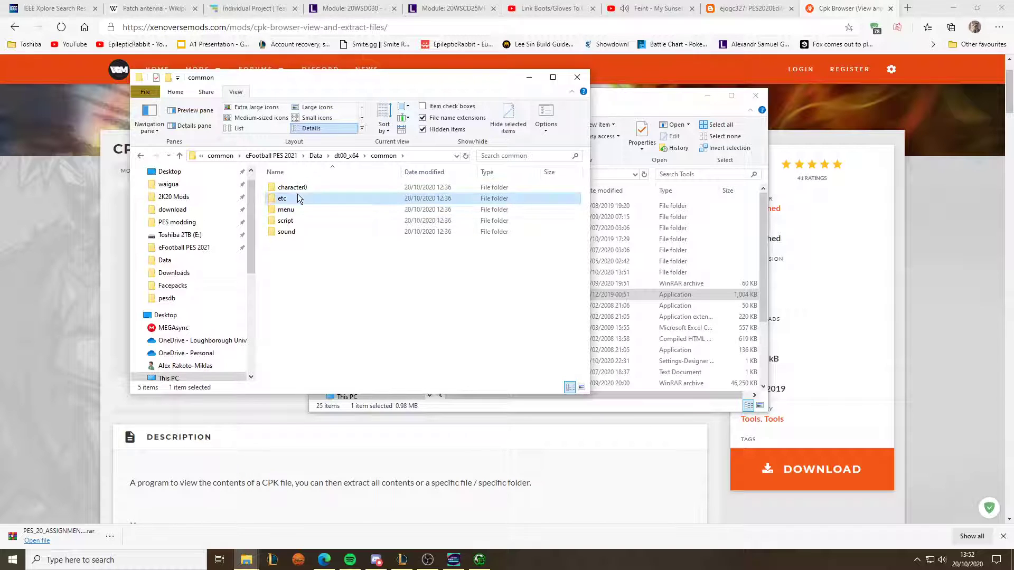
# Shorten the File Explorer path to D:\SteamLibrary\steamapps\common\eFootball PES 2021\Data\dt00_x64 and open that folder.
pyautogui.click(431, 154)
pyautogui.moveTo(408, 155); pyautogui.dragTo(620, 175)
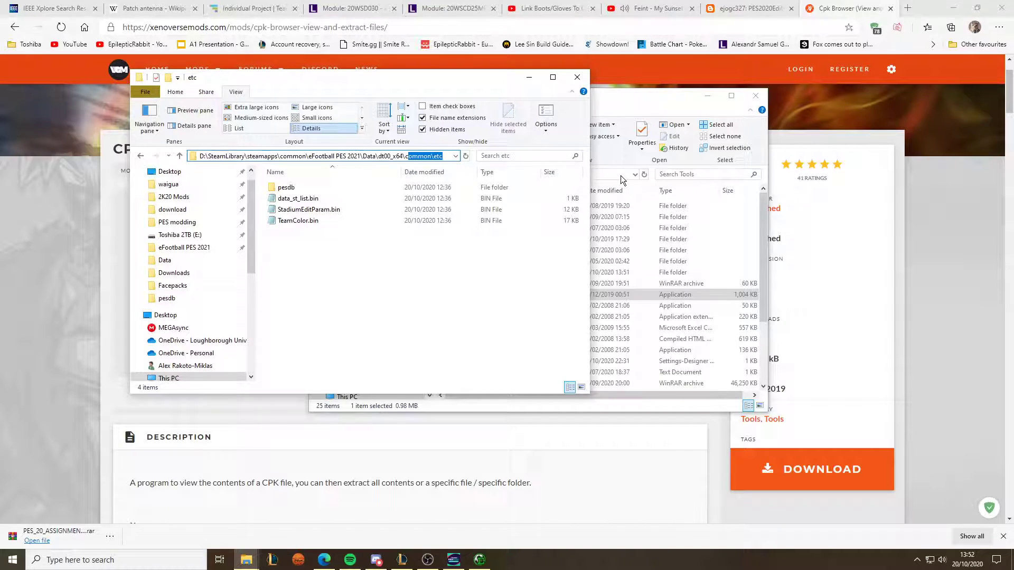
pyautogui.press('BackSpace')
pyautogui.press('Return')
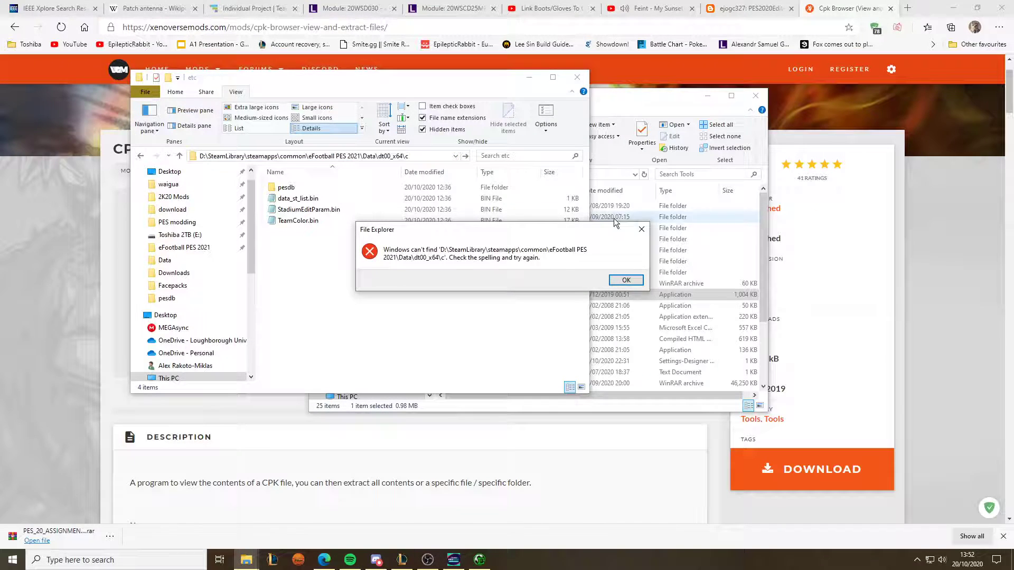
pyautogui.click(616, 280)
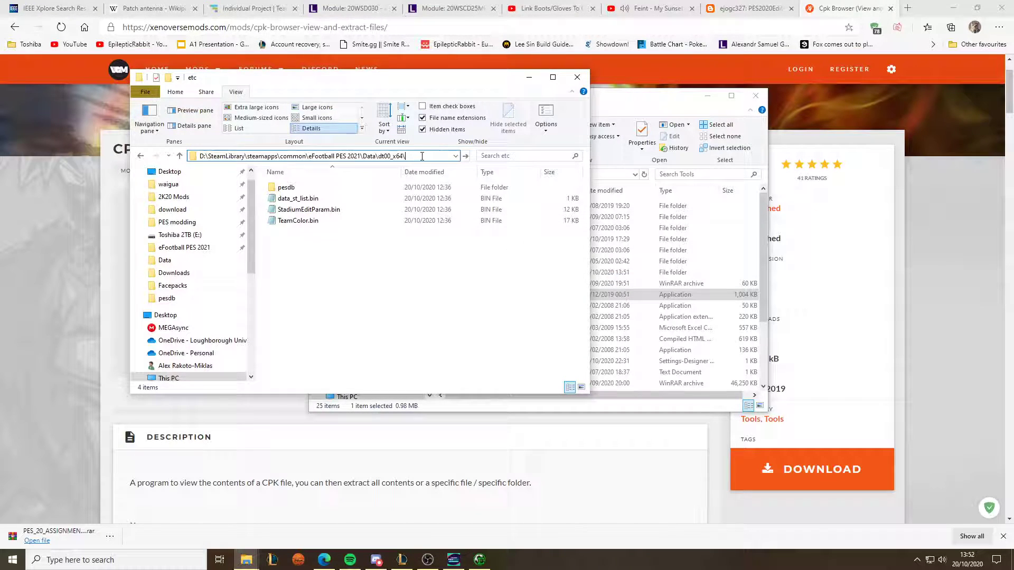
pyautogui.press('Return')
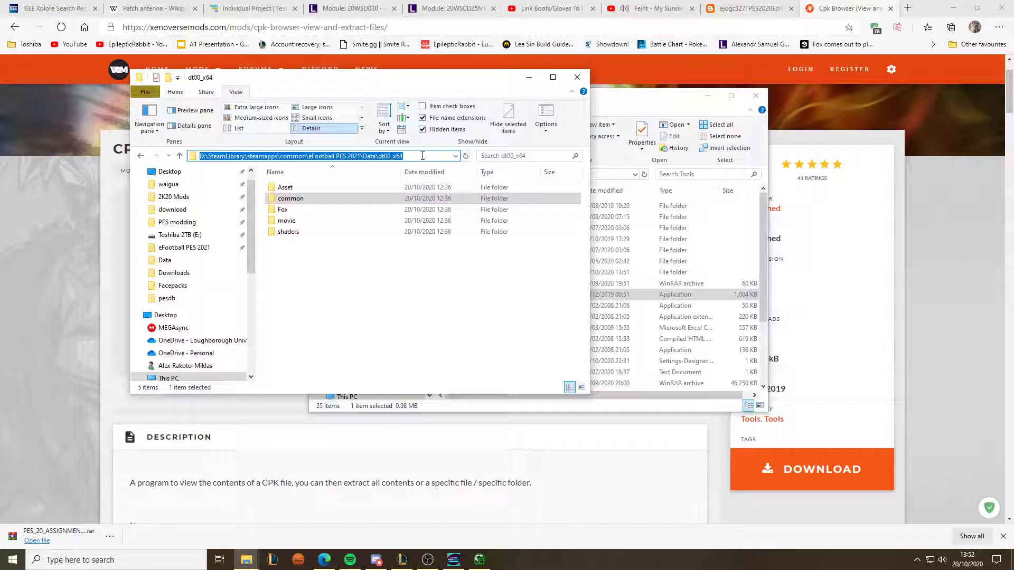
# Switch to PES 2020 Editor, remove the trailing backslash from the dt00_x64 folder path and assign the BIN file paths from it.
pyautogui.click(480, 560)
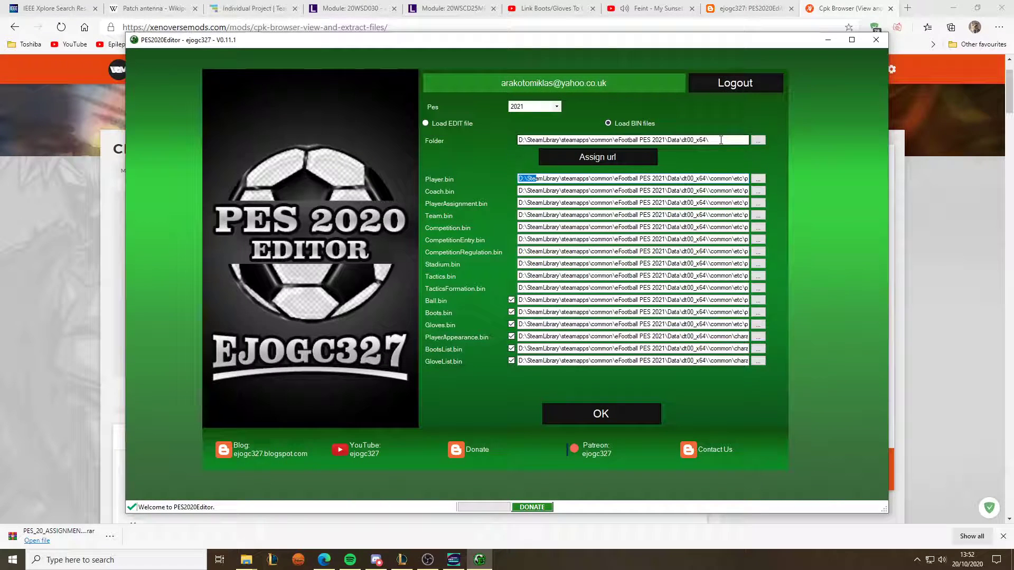
pyautogui.click(721, 140)
pyautogui.press('BackSpace')
pyautogui.click(632, 157)
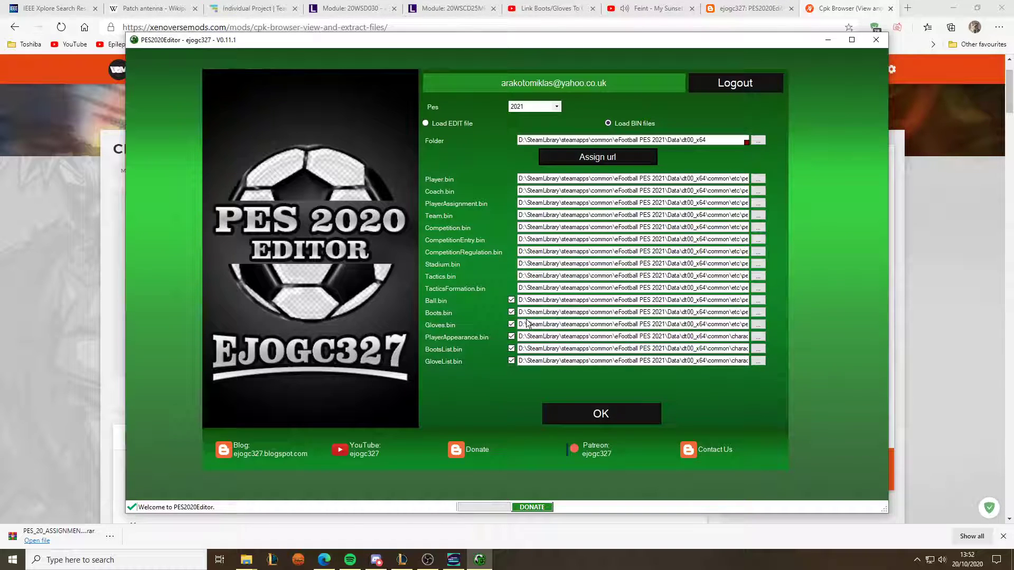
# Exclude Ball.bin, Gloves.bin, PlayerAppearance.bin, BootsList.bin and GloveList.bin from loading, keeping Boots.bin included.
pyautogui.click(511, 311)
pyautogui.click(511, 311)
pyautogui.click(511, 300)
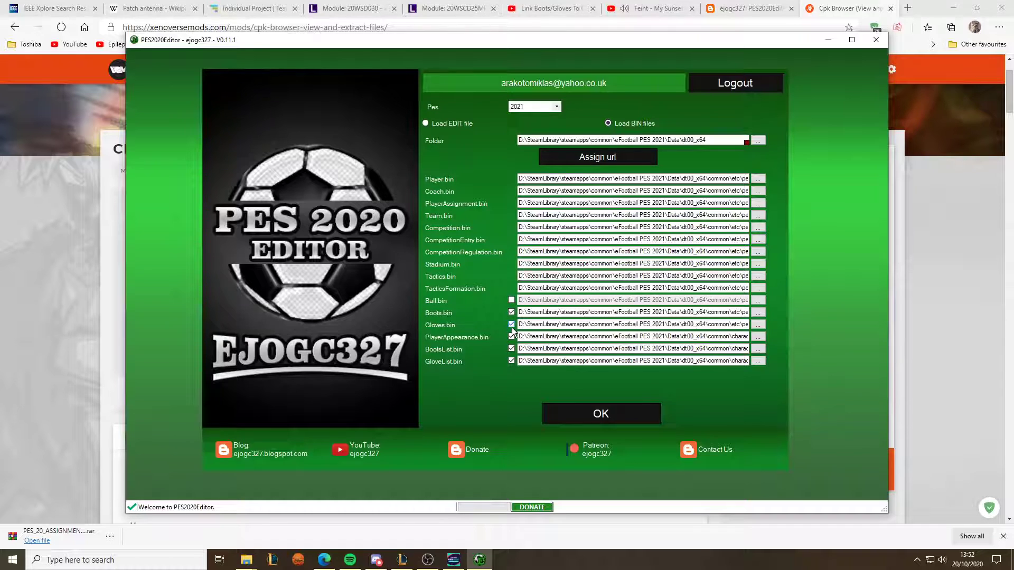
pyautogui.click(511, 324)
pyautogui.click(512, 336)
pyautogui.click(512, 349)
pyautogui.click(511, 361)
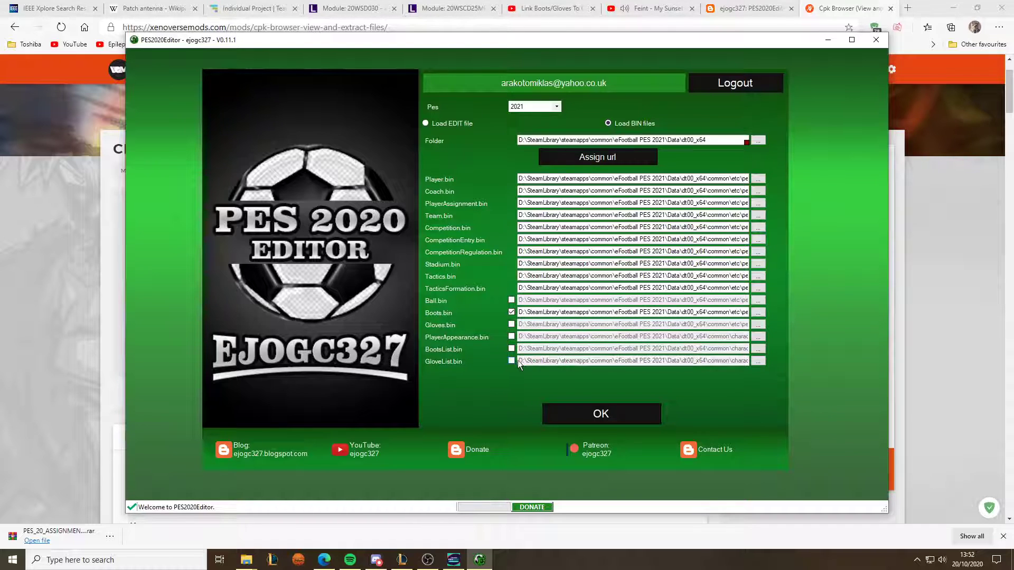
# Set the Boots.bin source to the file in eFootball PES 2021\livecpk\boots\common\etc\pesdb and load the BIN files.
pyautogui.click(758, 312)
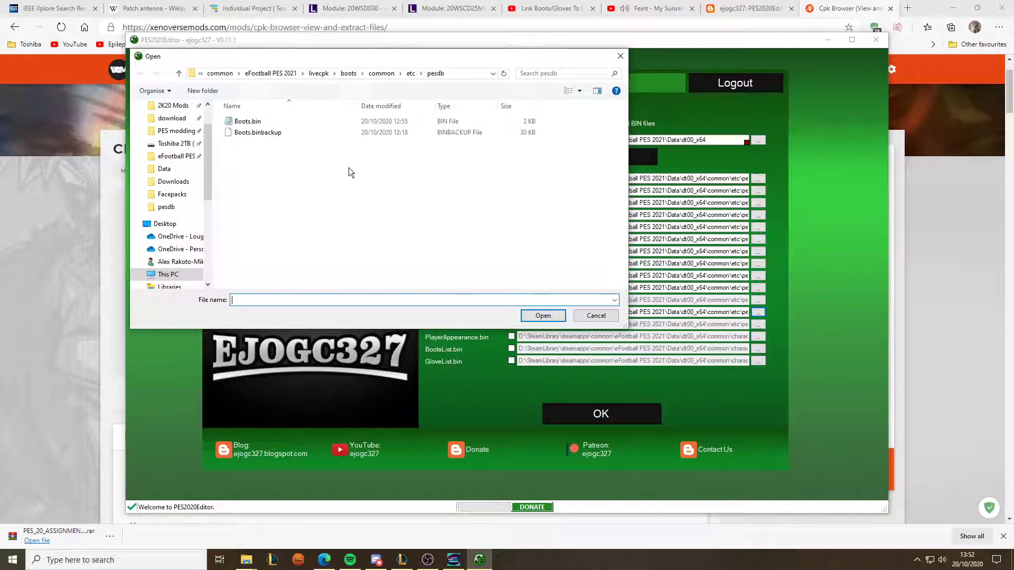
pyautogui.click(271, 73)
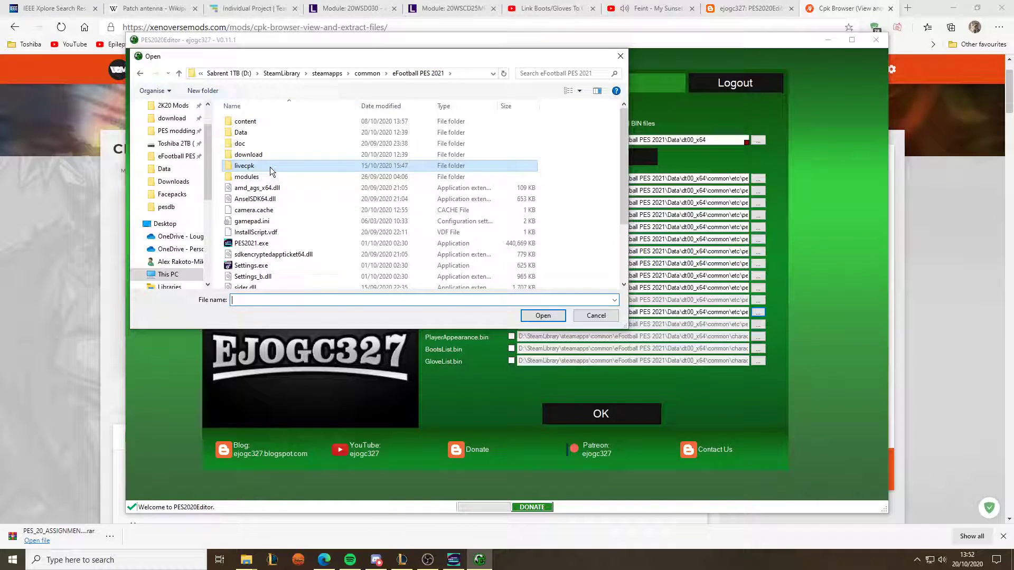
pyautogui.doubleClick(271, 167)
pyautogui.doubleClick(253, 143)
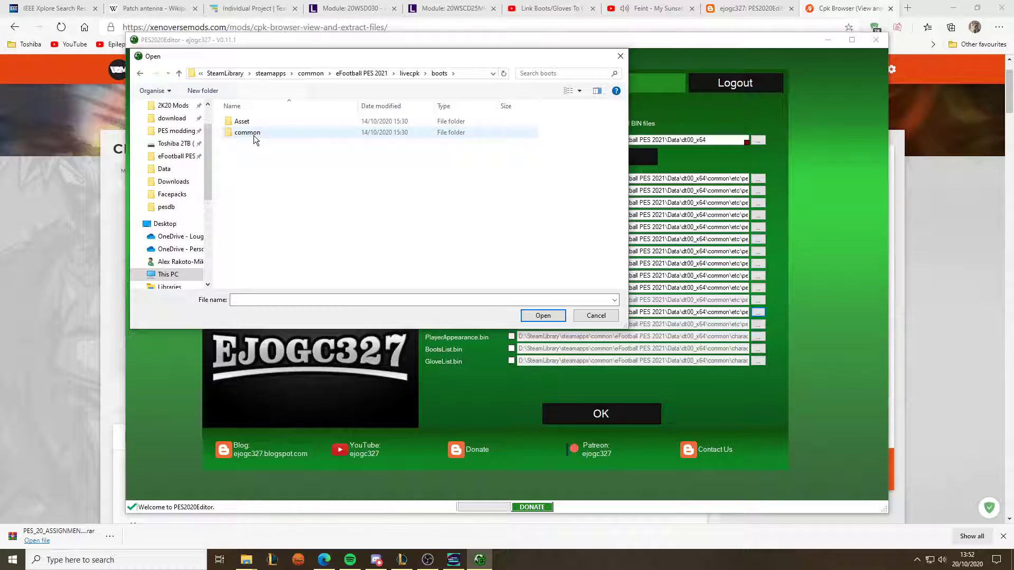
pyautogui.doubleClick(254, 135)
pyautogui.doubleClick(262, 134)
pyautogui.click(258, 124)
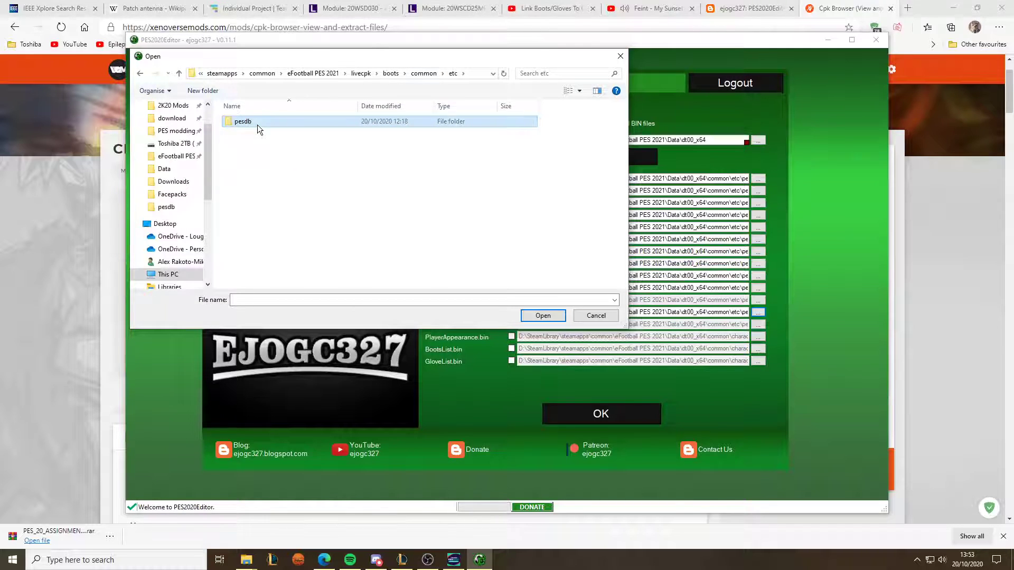
pyautogui.doubleClick(258, 125)
pyautogui.click(265, 122)
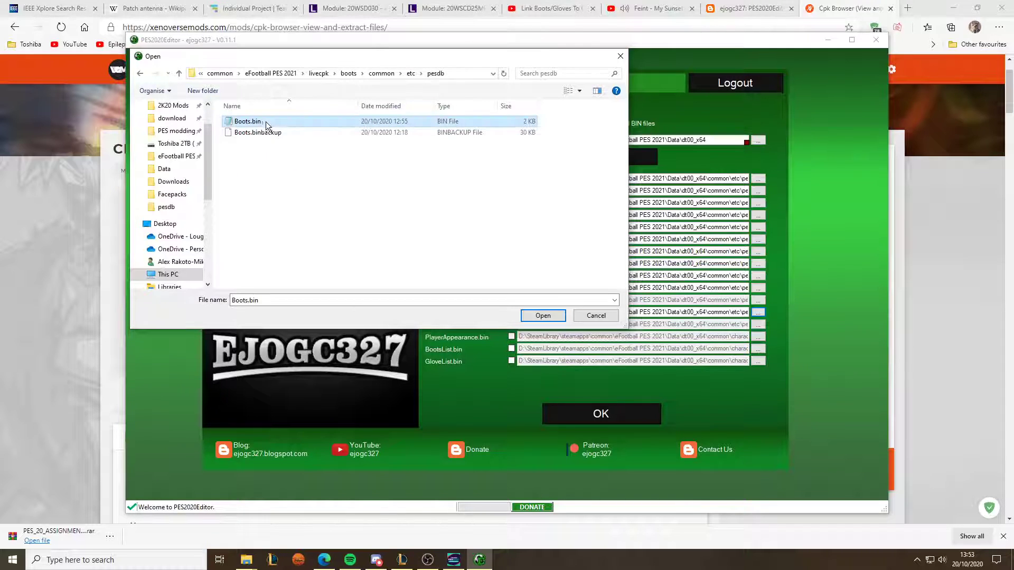
pyautogui.click(544, 315)
pyautogui.click(596, 414)
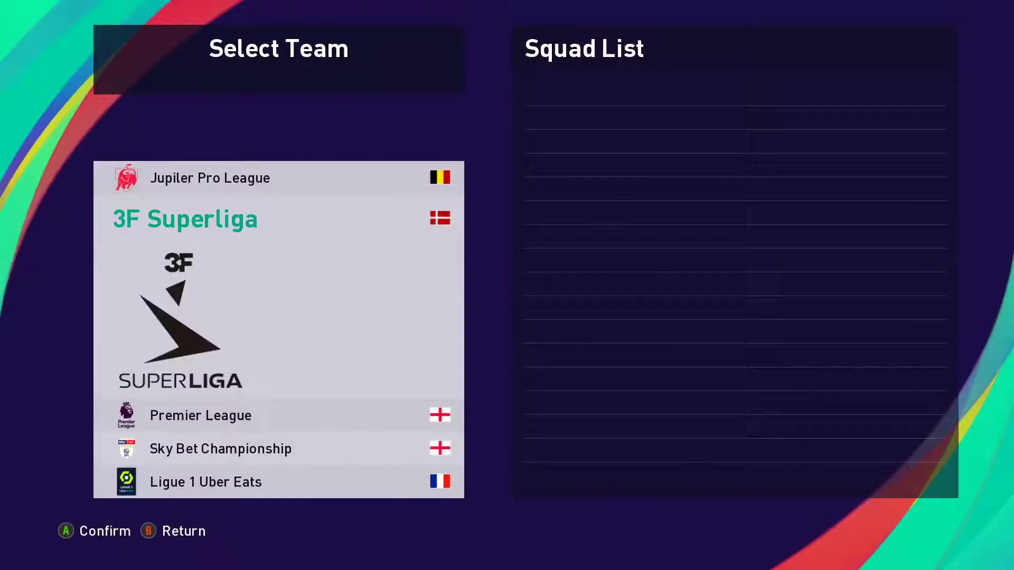
# In the eFootball PES 2021 team selection, open the Bundesliga team list.
pyautogui.press('Down')
pyautogui.press('Down')
pyautogui.press('Down')
pyautogui.press('Down')
pyautogui.press('Down')
pyautogui.press('Down')
pyautogui.press('Down')
pyautogui.press('Down')
pyautogui.press('Down')
pyautogui.press('Down')
pyautogui.press('Down')
pyautogui.press('Down')
pyautogui.press('Down')
pyautogui.press('Down')
pyautogui.press('Down')
pyautogui.press('Return')
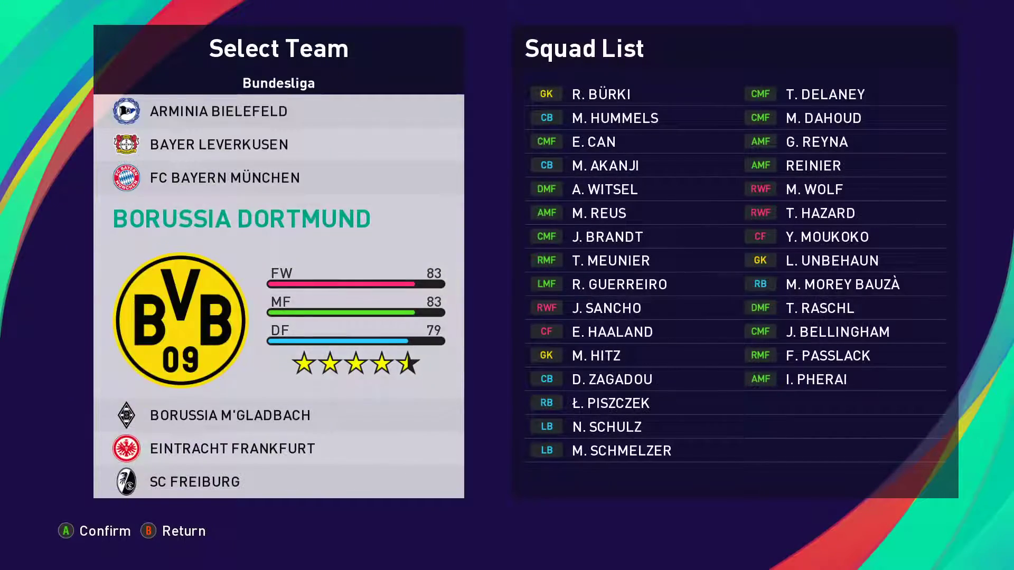
# Choose Borussia Dortmund and open J. Sancho for player editing.
pyautogui.press('Up')
pyautogui.press('Down')
pyautogui.press('Down')
pyautogui.press('Up')
pyautogui.press('Up')
pyautogui.press('Up')
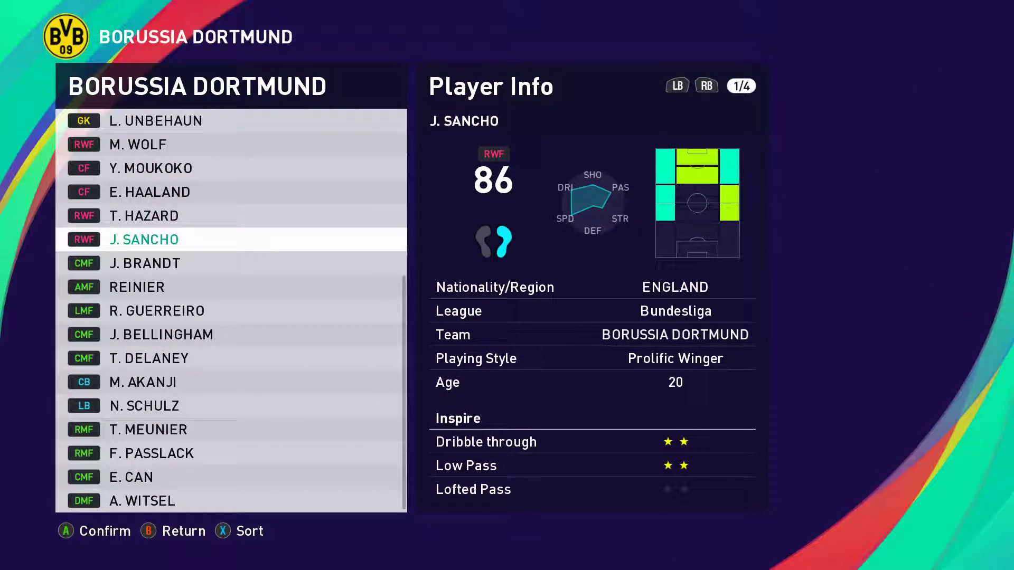
pyautogui.press('Return')
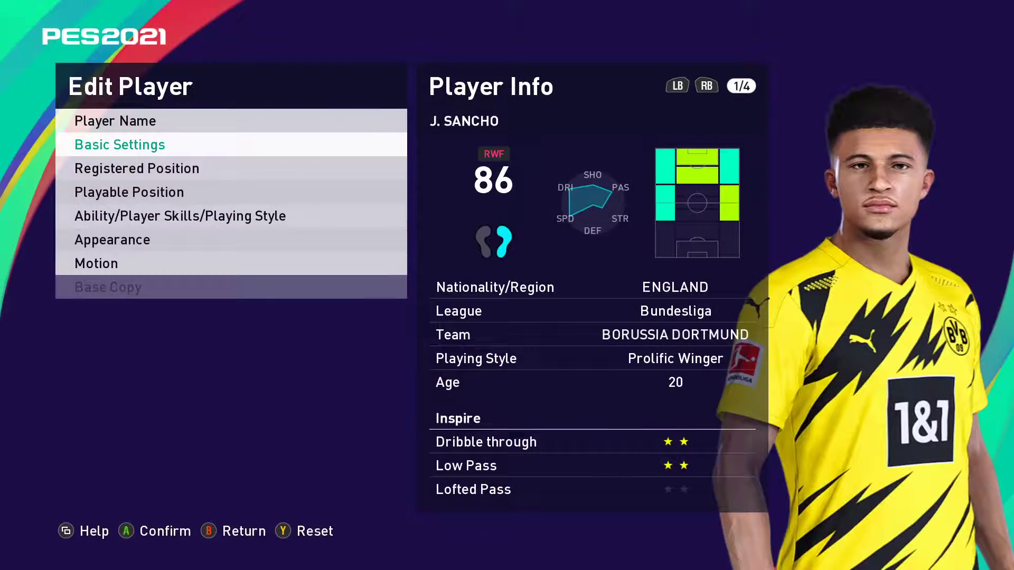
# Open the boots selection in Sancho's strip style and view the materials and colours of boot 06.
pyautogui.press('Down')
pyautogui.press('Down')
pyautogui.press('Down')
pyautogui.press('Down')
pyautogui.press('Return')
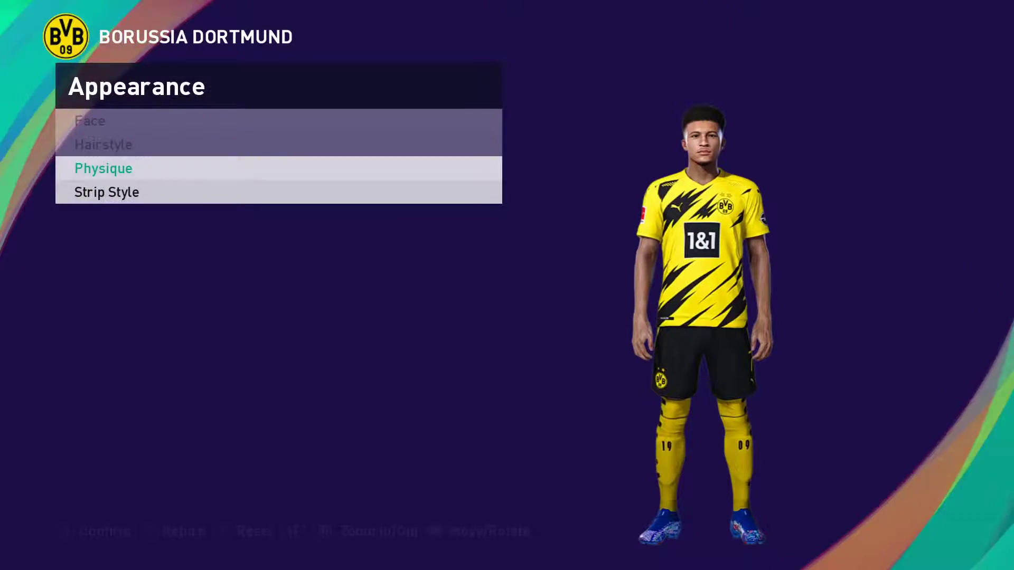
pyautogui.press('Down')
pyautogui.press('Return')
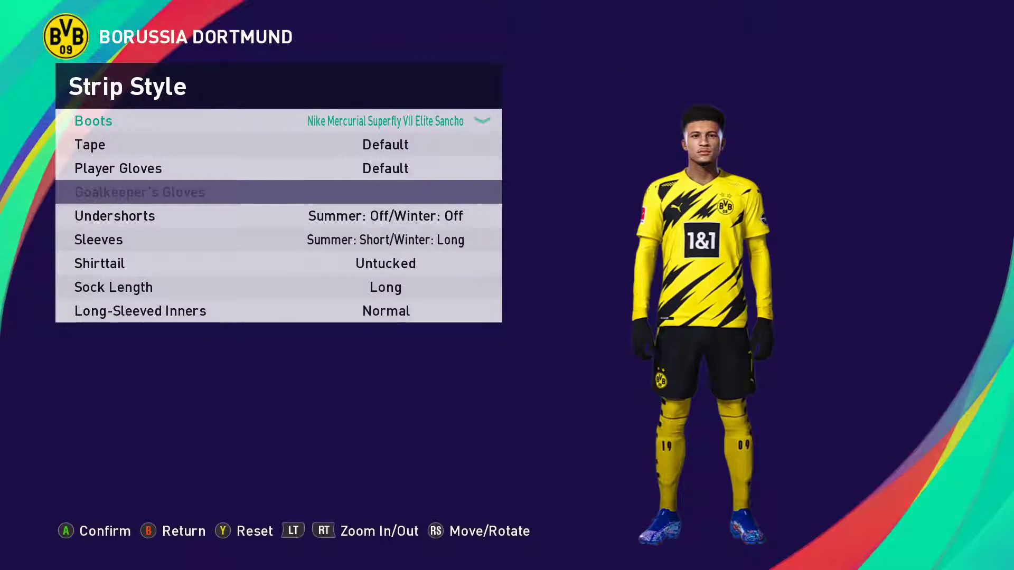
pyautogui.press('Return')
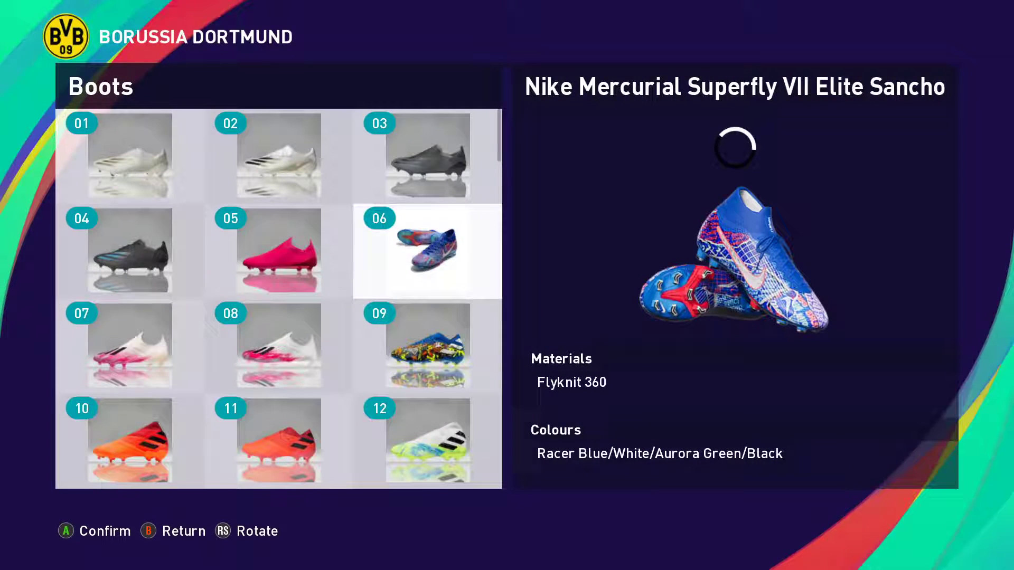
pyautogui.press('Left')
pyautogui.press('Right')
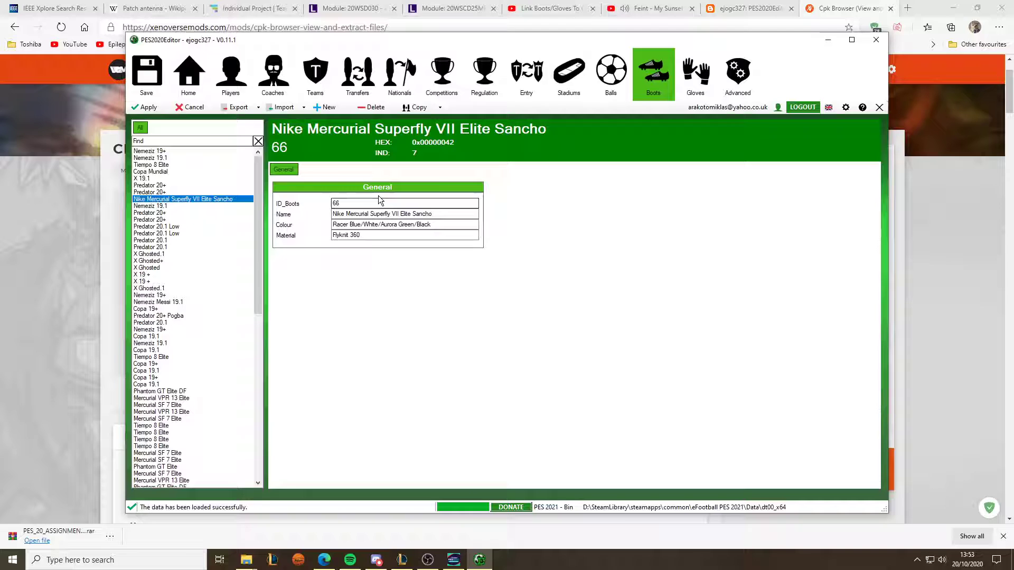
# In PES 2020 Editor, set the Nike Mercurial Superfly VII Elite Sancho boots' material to Flyknit 360/NIKESKIN, apply the change and save the data.
pyautogui.tripleClick(457, 217)
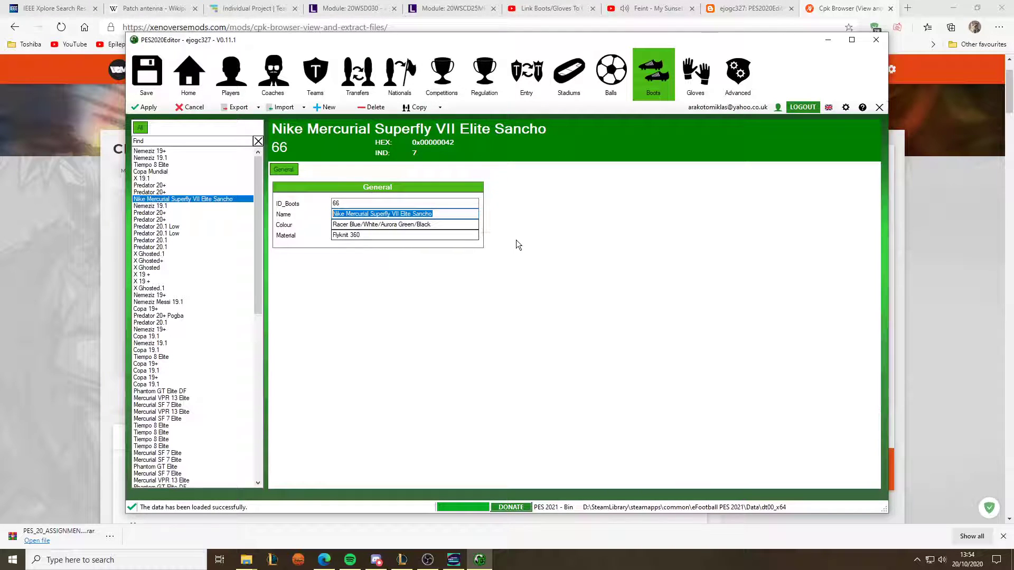
pyautogui.tripleClick(446, 225)
pyautogui.click(379, 235)
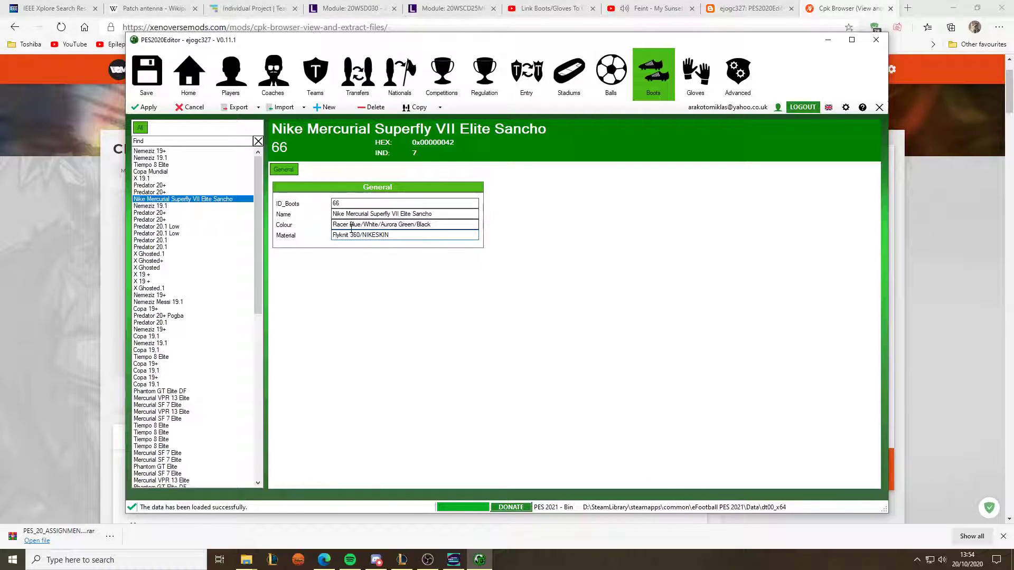
pyautogui.click(149, 107)
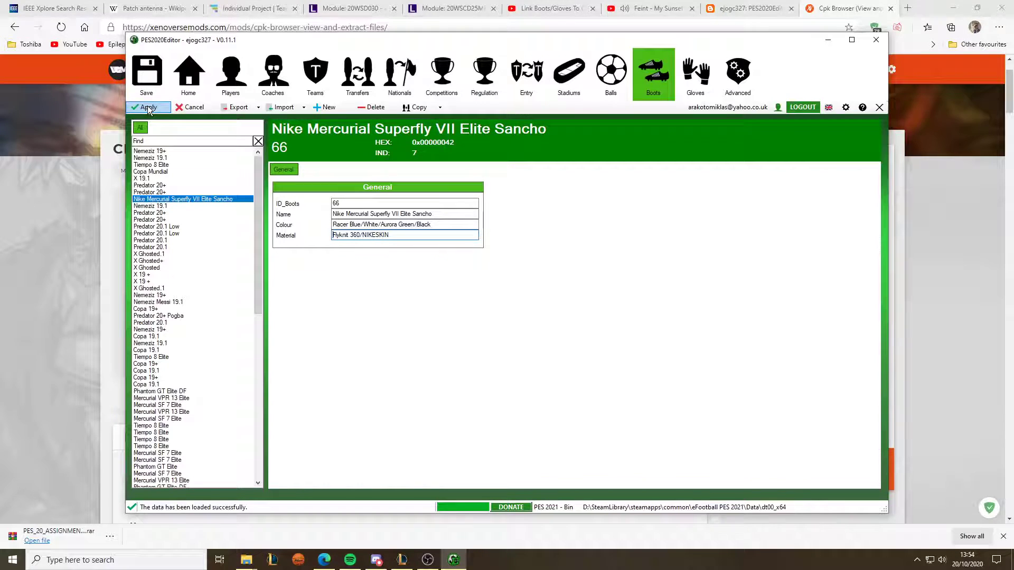
pyautogui.click(148, 79)
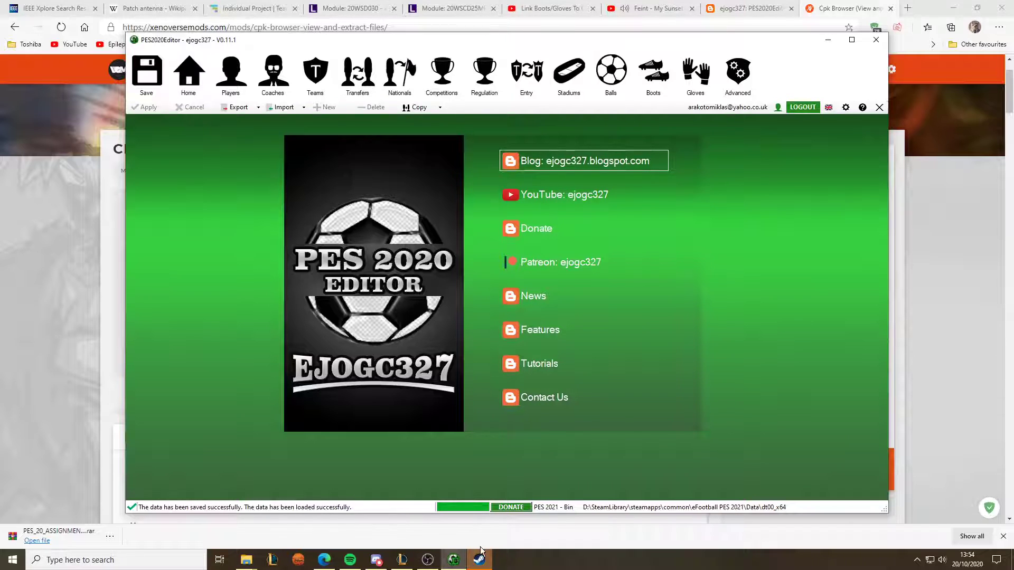
# Bring up Steam, search Windows for sider and launch it.
pyautogui.click(480, 558)
pyautogui.click(594, 307)
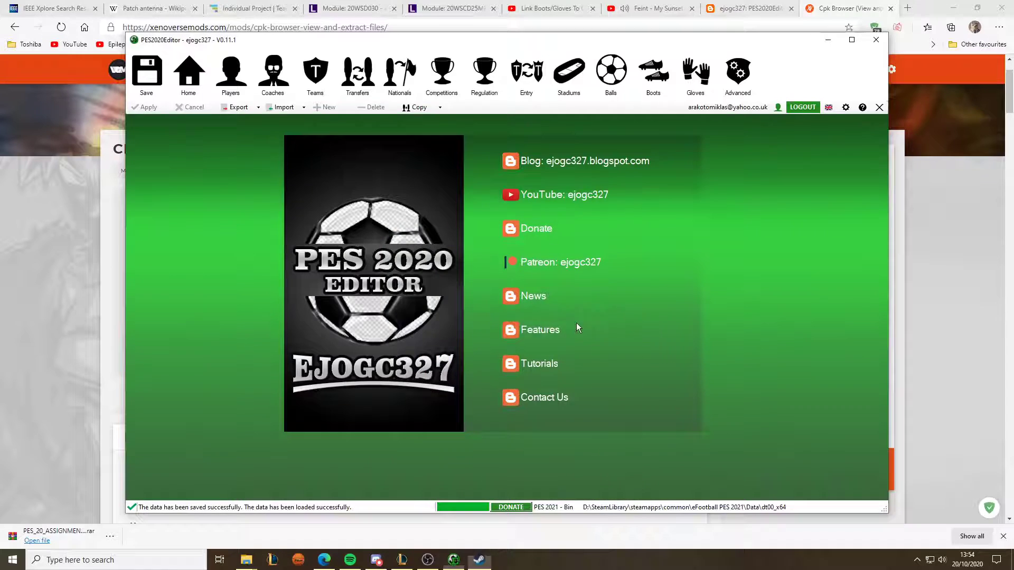
pyautogui.press('super')
pyautogui.write('sider')
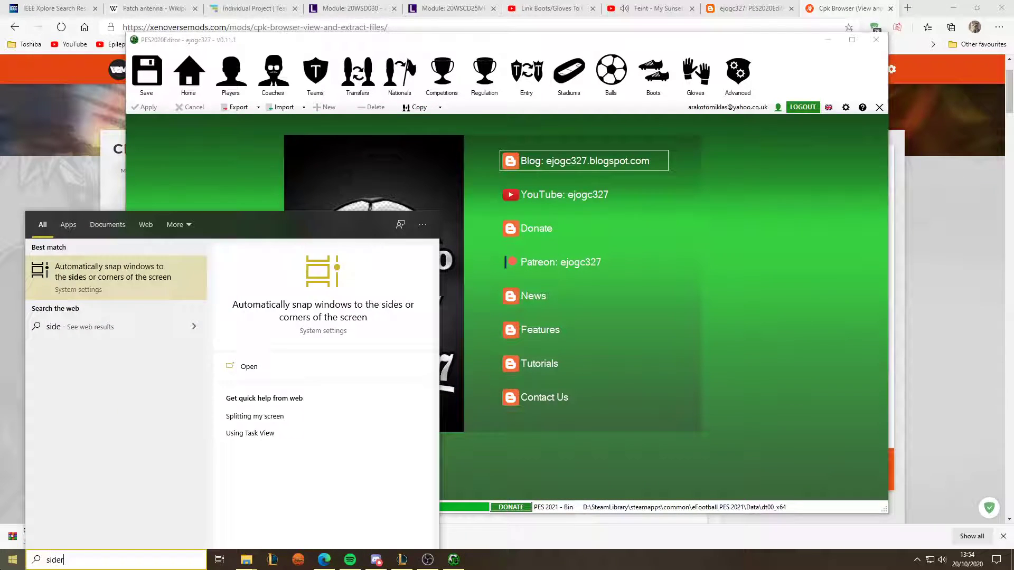
pyautogui.press('Return')
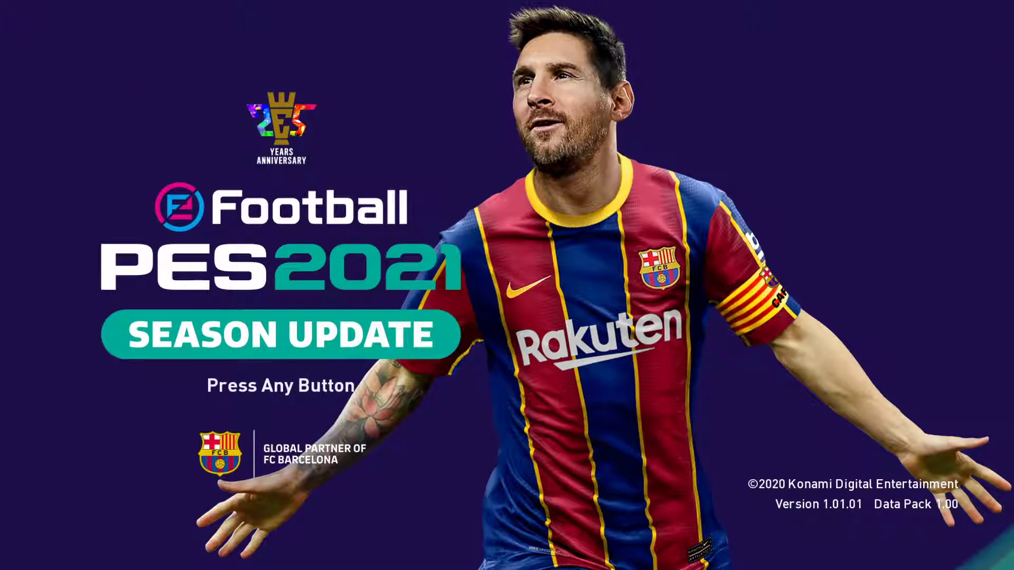
# Enter Edit mode from the eFootball PES 2021 settings and confirm the Nike Mercurial Superfly VII Elite Sancho boots for J. Sancho.
pyautogui.press('Return')
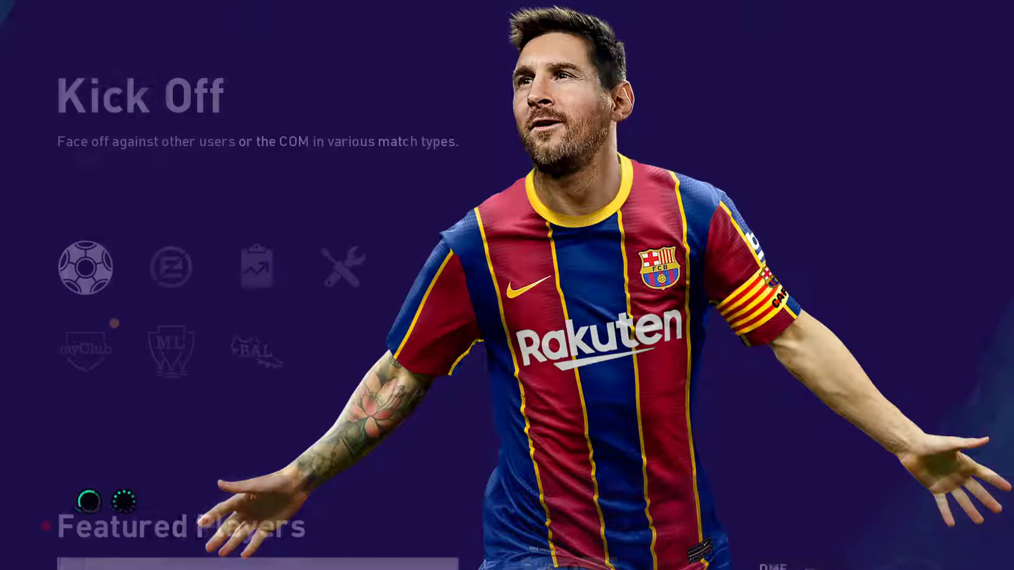
pyautogui.press('Right')
pyautogui.press('Right')
pyautogui.press('Right')
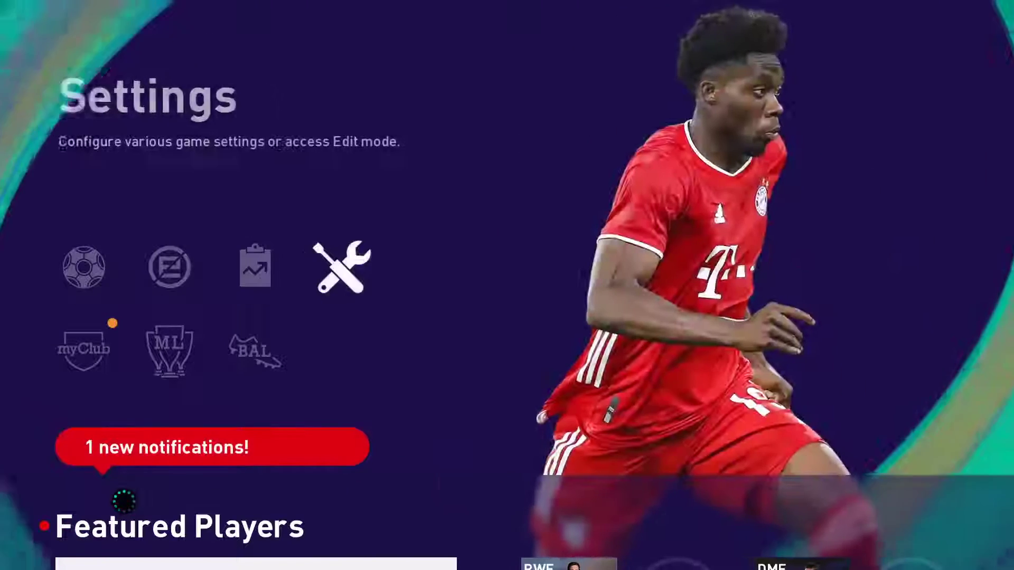
pyautogui.press('Return')
pyautogui.press('Return')
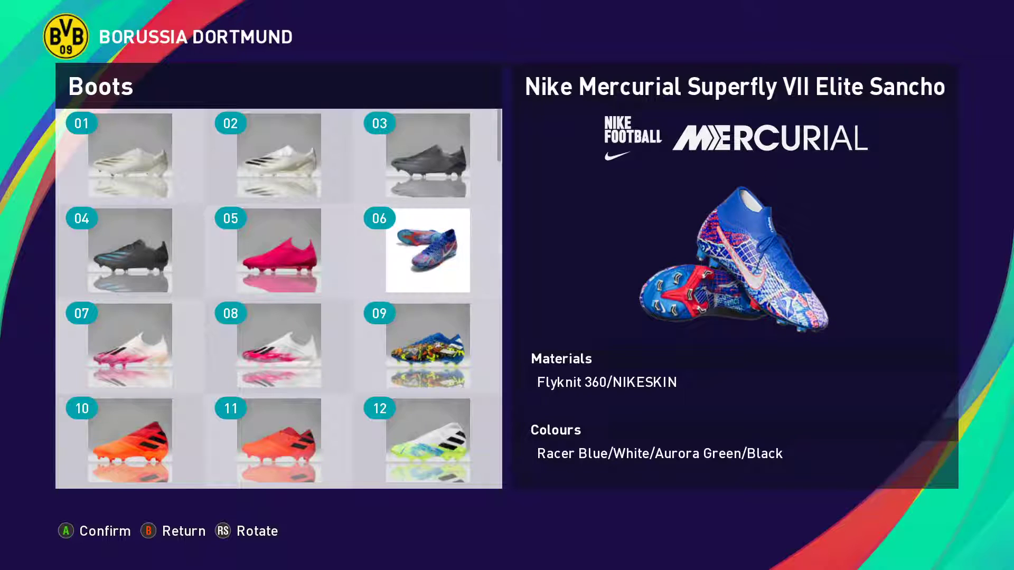
pyautogui.press('Return')
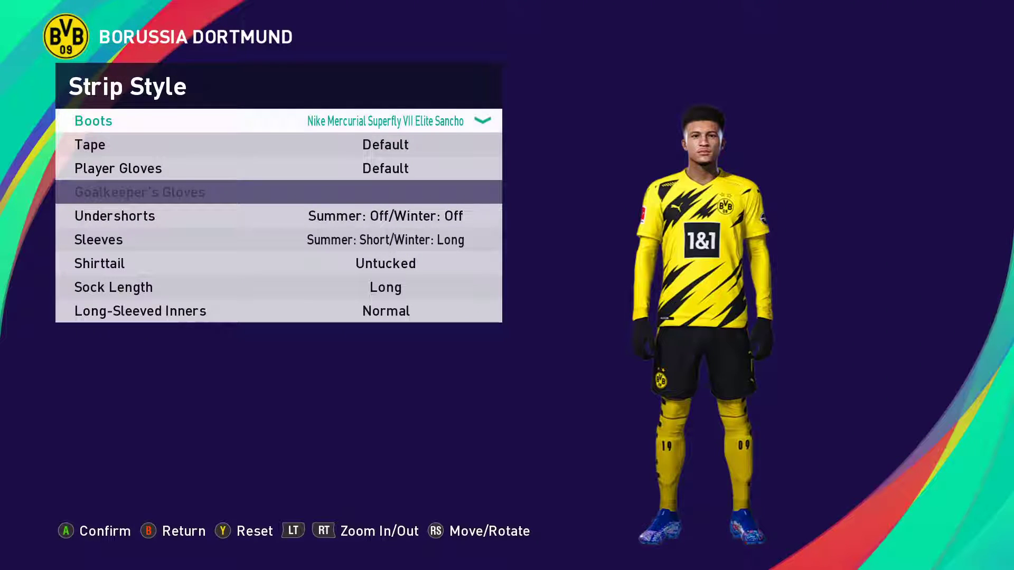